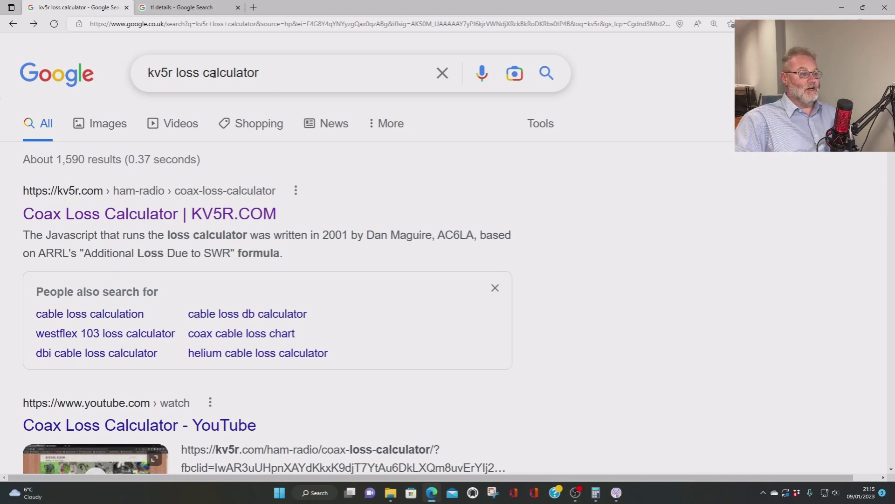
Rerun the 'kv5r loss calculator' Google search so the KV5R Coax Loss Calculator is listed first.
left_click(263, 74)
key("Return")
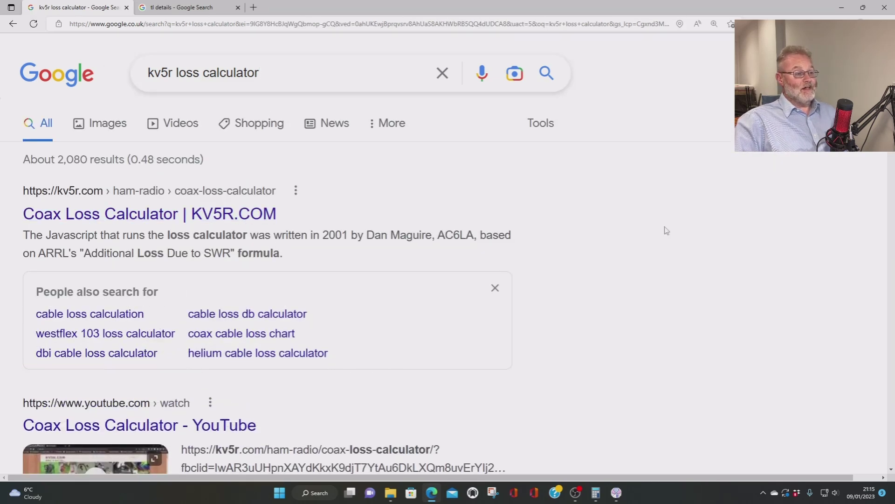
Scroll the KV5R page to the Coax and Ladder-Line Data table and Line Loss Calculator.
scroll(549, 269, "down", 5)
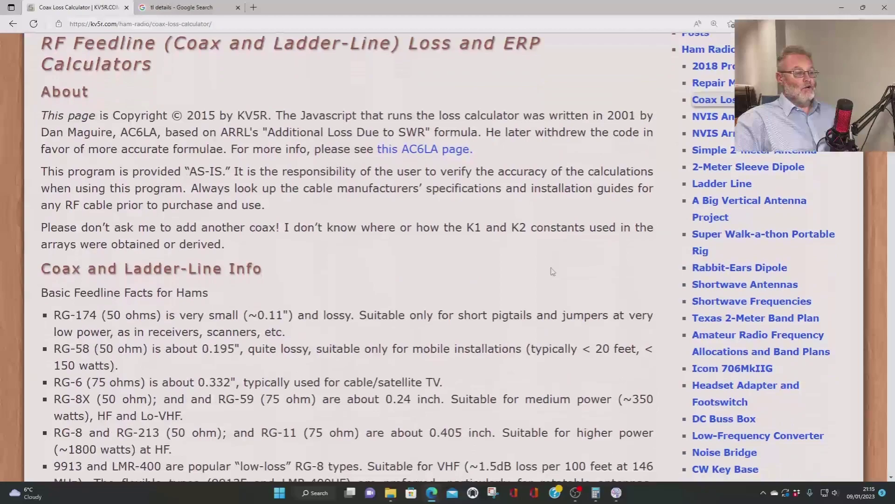
scroll(552, 270, "up", 5)
scroll(564, 270, "down", 8)
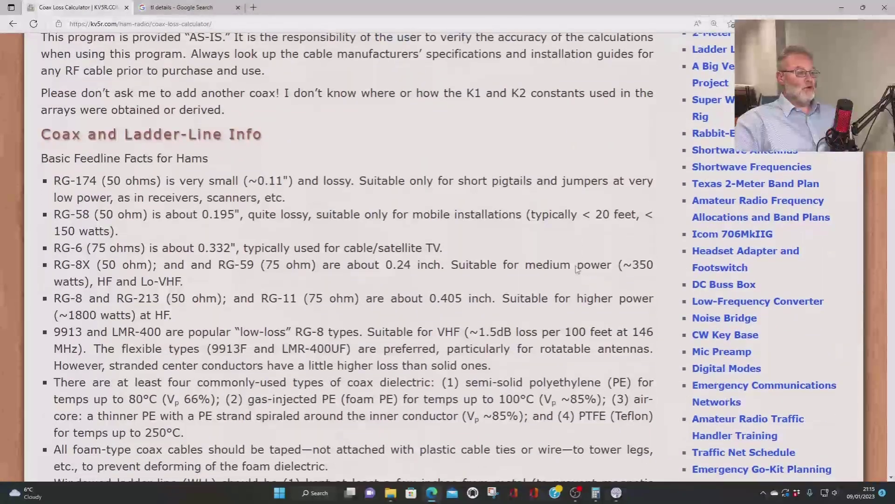
scroll(577, 270, "down", 10)
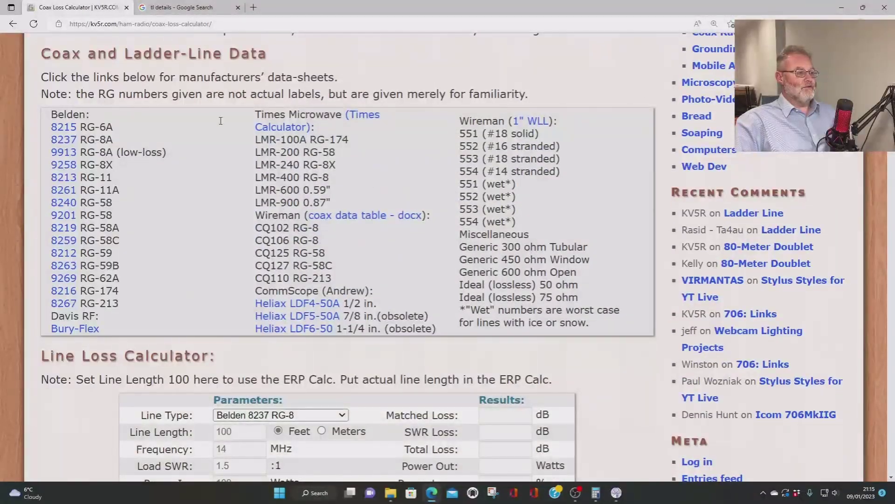
scroll(467, 259, "down", 6)
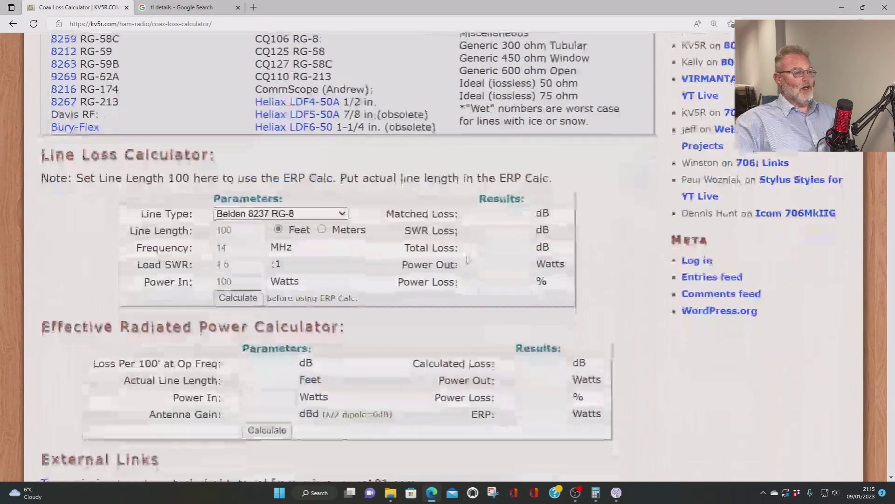
scroll(328, 180, "up", 2)
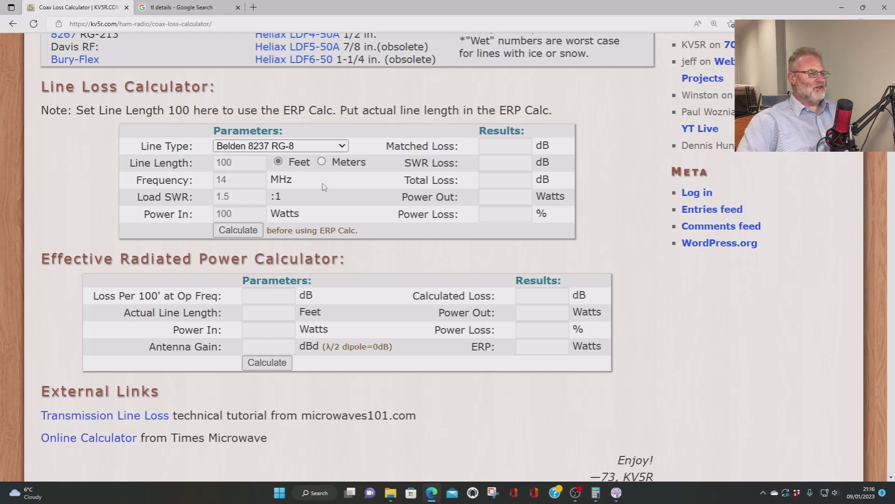
scroll(325, 189, "up", 4)
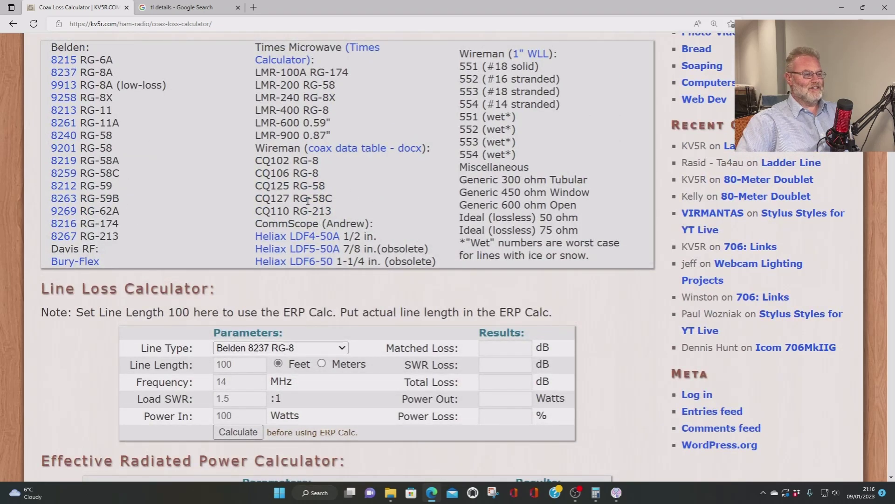
Set the Line Loss Calculator to 15 ft of Belden 8216 RG-174/U at 29 MHz.
scroll(307, 200, "down", 4)
left_click(307, 145)
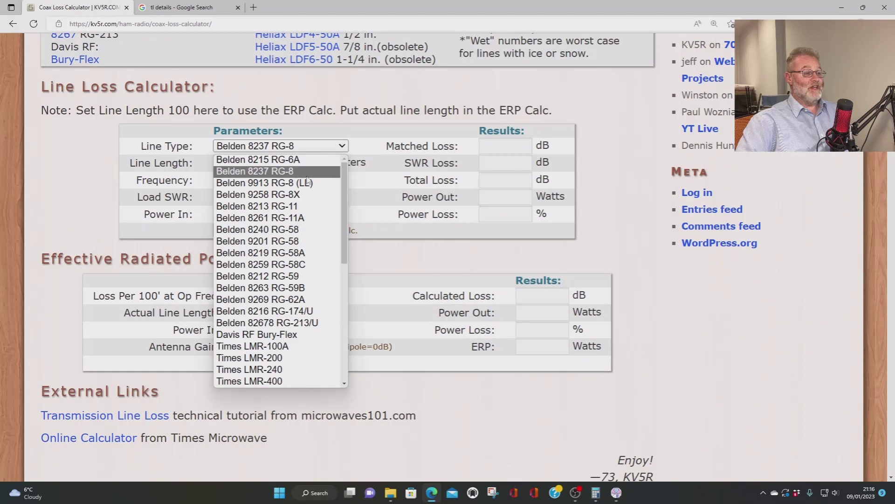
left_click(289, 310)
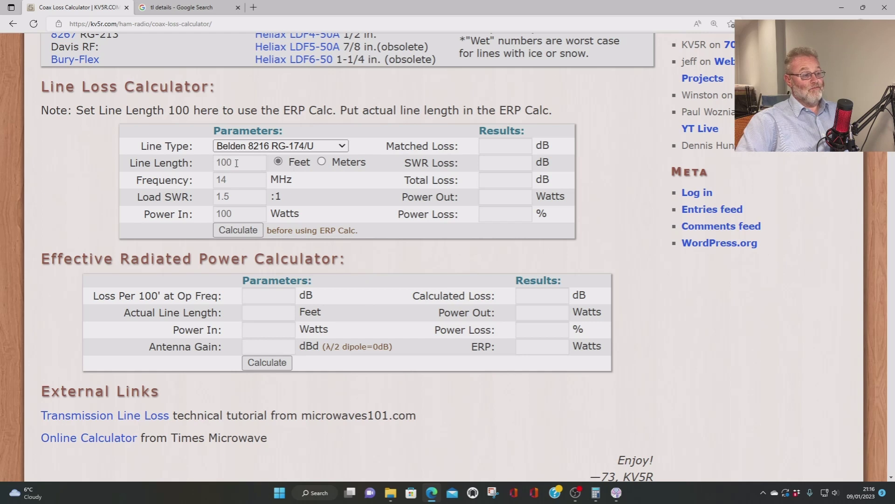
left_click_drag(236, 163, 204, 174)
type("15")
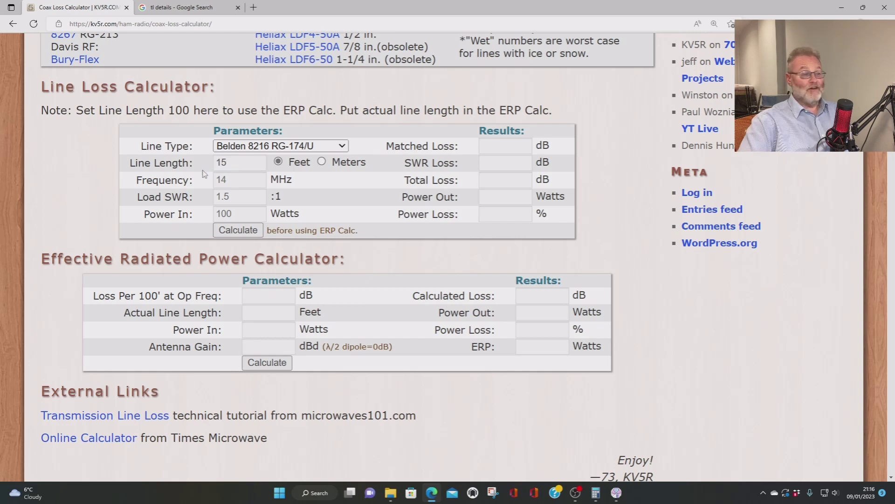
left_click_drag(246, 180, 207, 181)
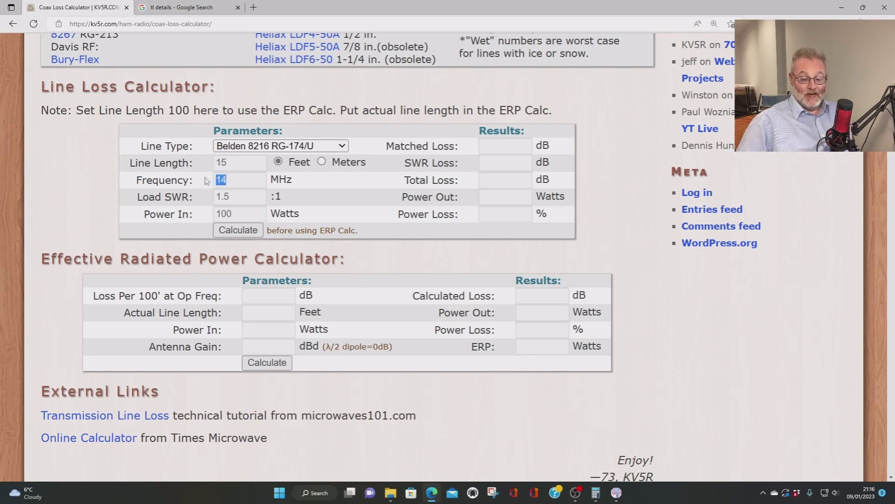
type("29")
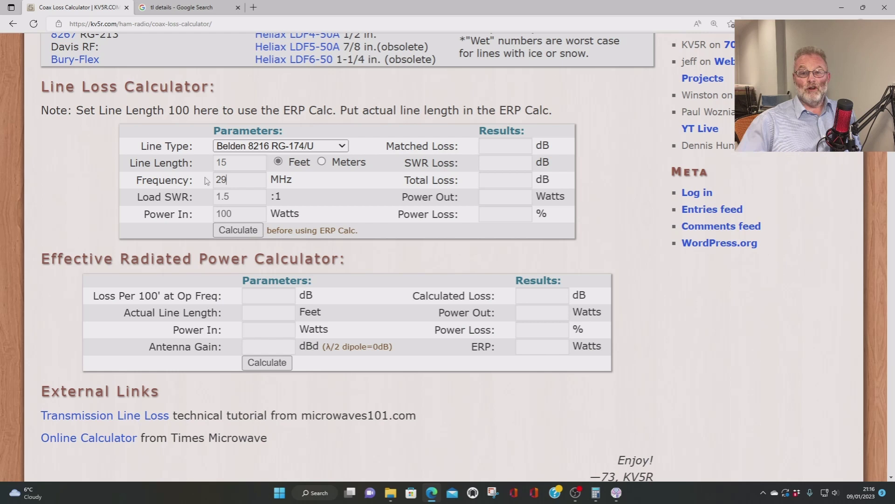
Calculate with load SWR 1.5, showing 0.704 dB total loss.
left_click(233, 196)
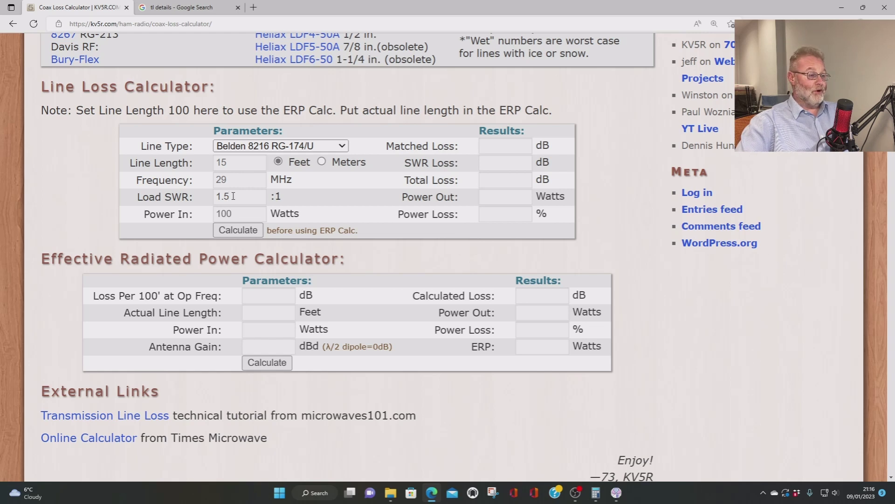
left_click_drag(233, 214, 224, 216)
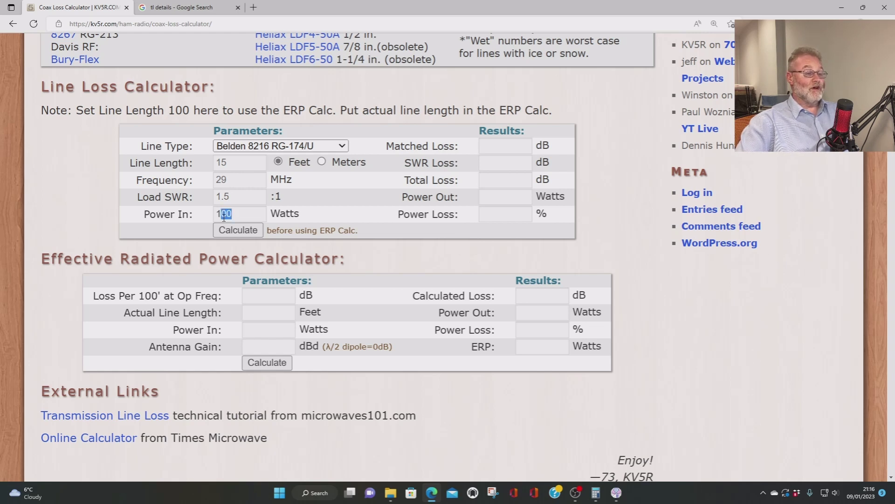
left_click(247, 230)
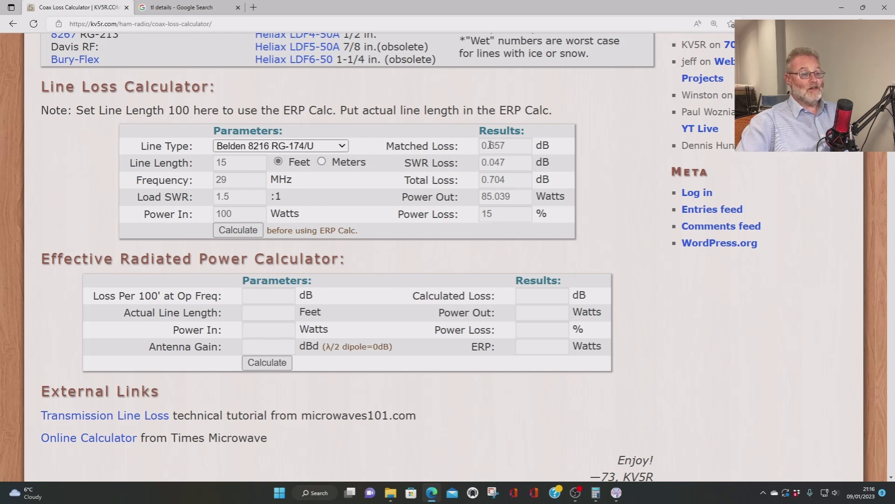
left_click_drag(491, 179, 510, 184)
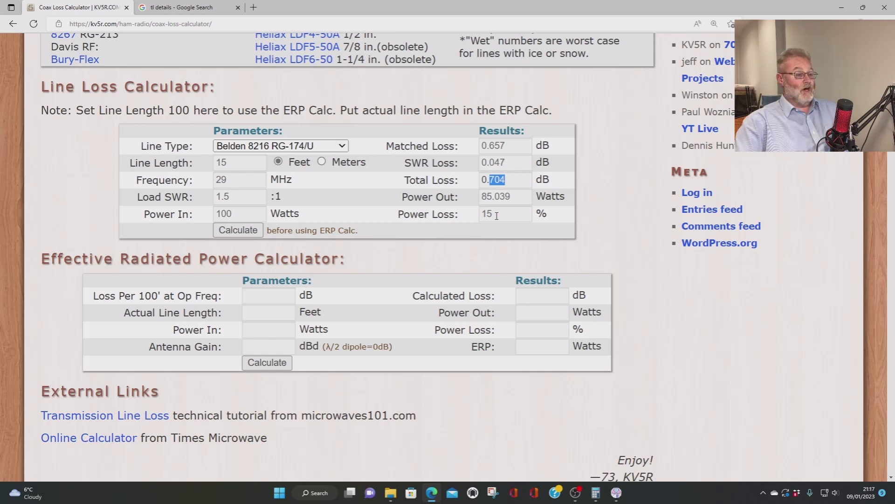
Switch the cable to Belden 82678 RG-213/U and recalculate, getting 0.176 dB total loss.
left_click(347, 148)
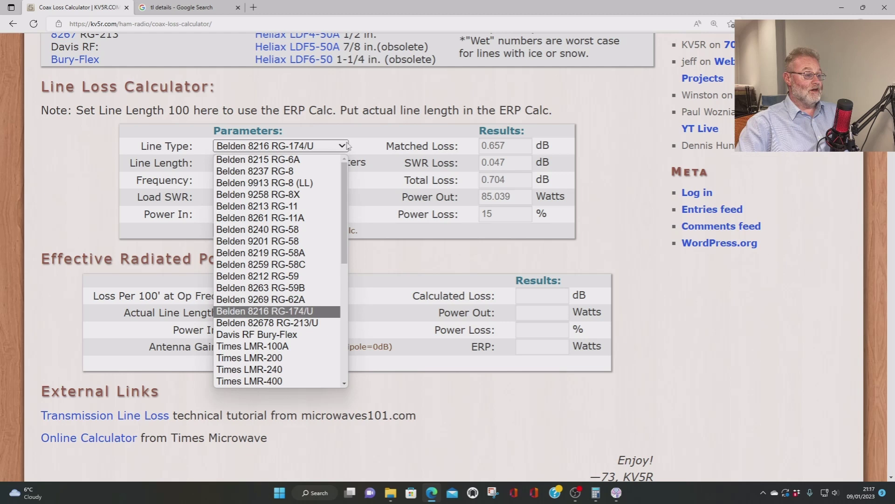
left_click(314, 323)
left_click(236, 233)
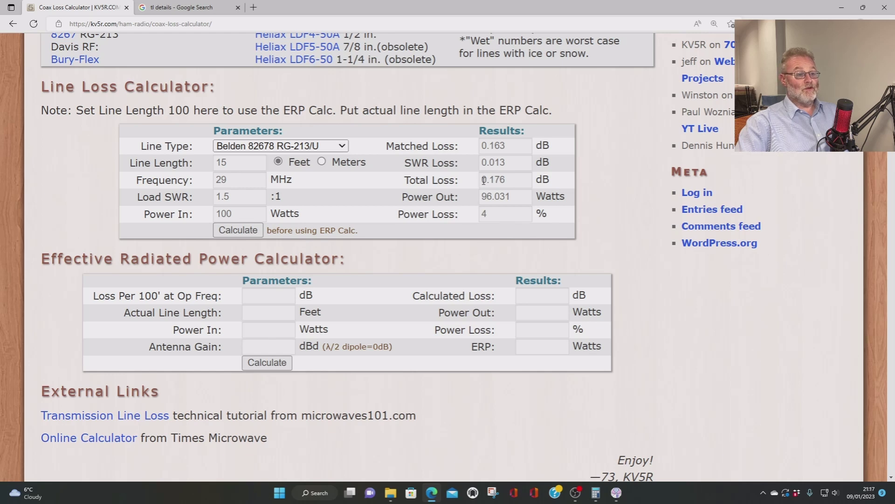
left_click_drag(482, 180, 506, 180)
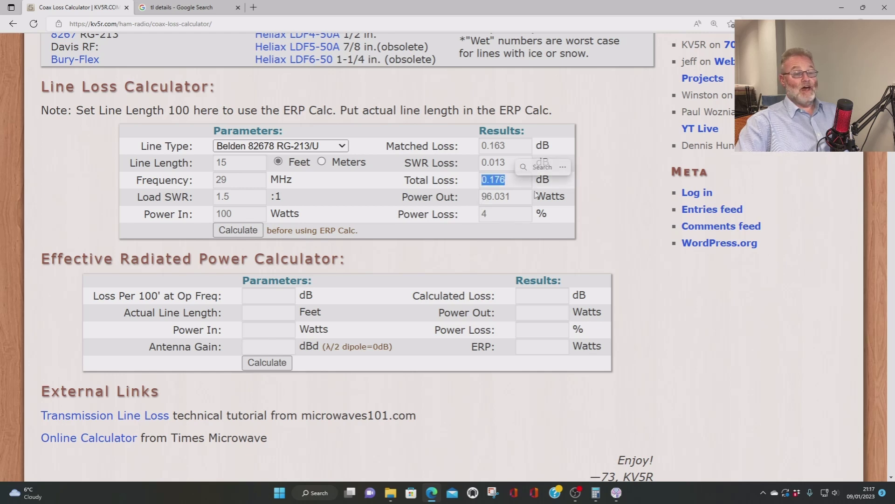
left_click(509, 178)
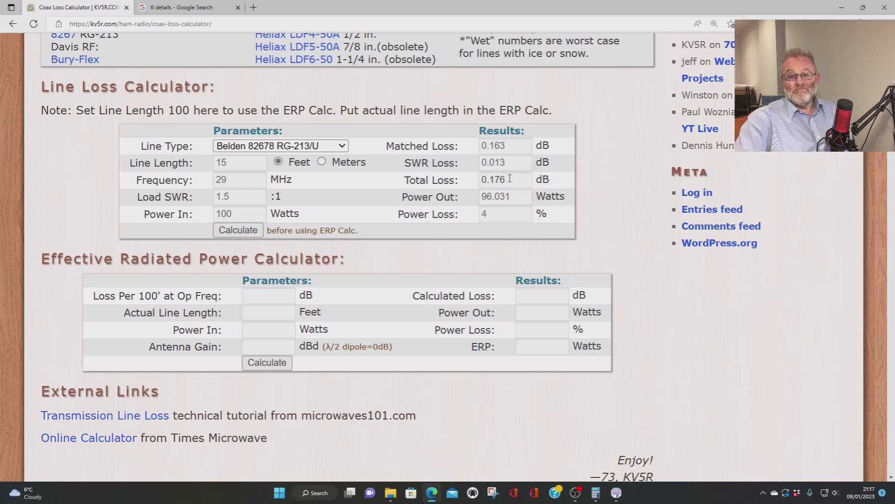
Recalculate with Belden 8259 RG-58C, giving 0.433 dB total loss.
left_click(342, 147)
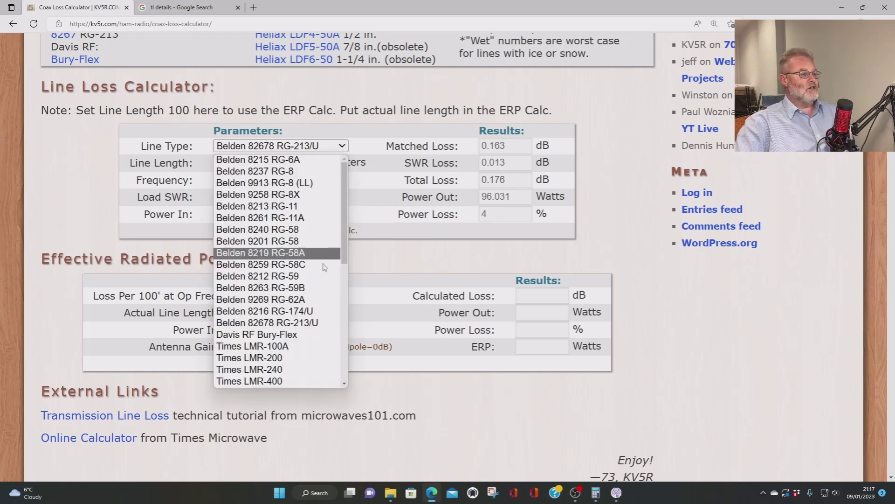
left_click(271, 264)
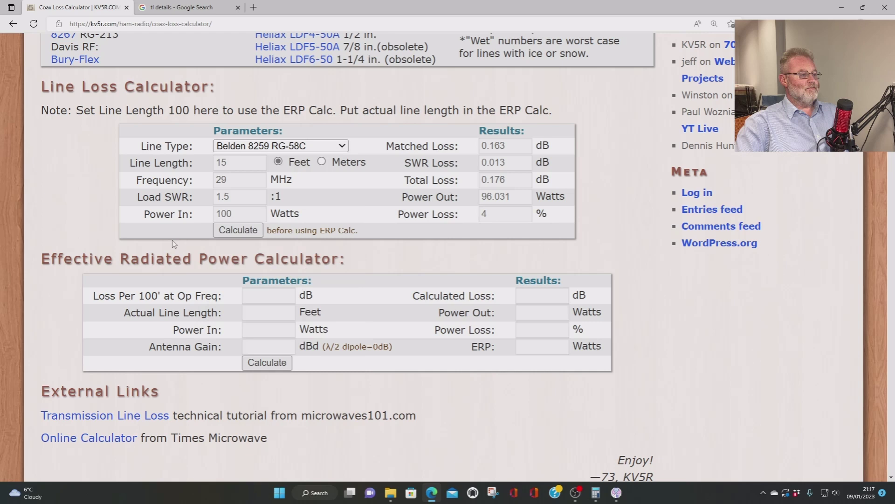
left_click(232, 233)
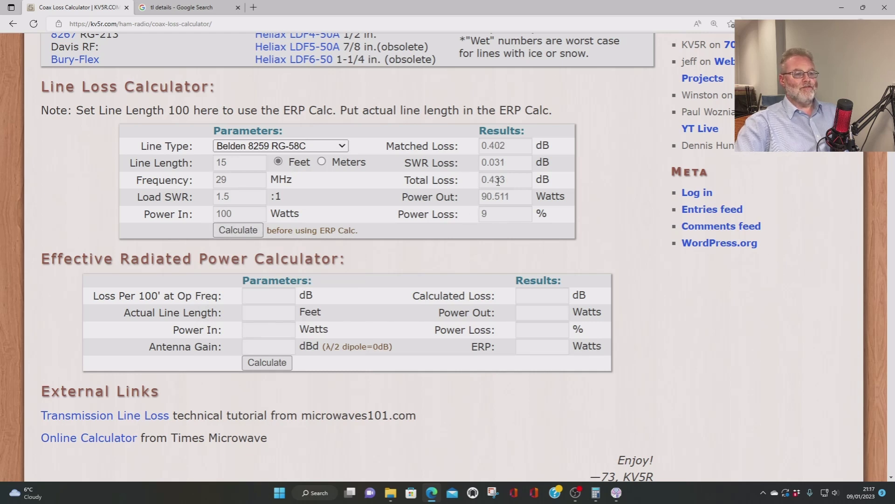
left_click_drag(489, 180, 507, 180)
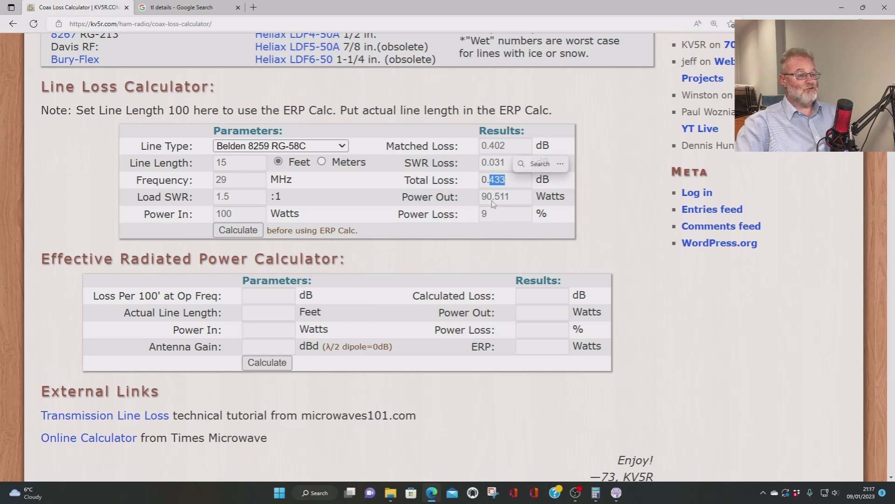
Recalculate with Belden 9258 RG-8X, giving 0.261 dB total loss.
left_click(346, 146)
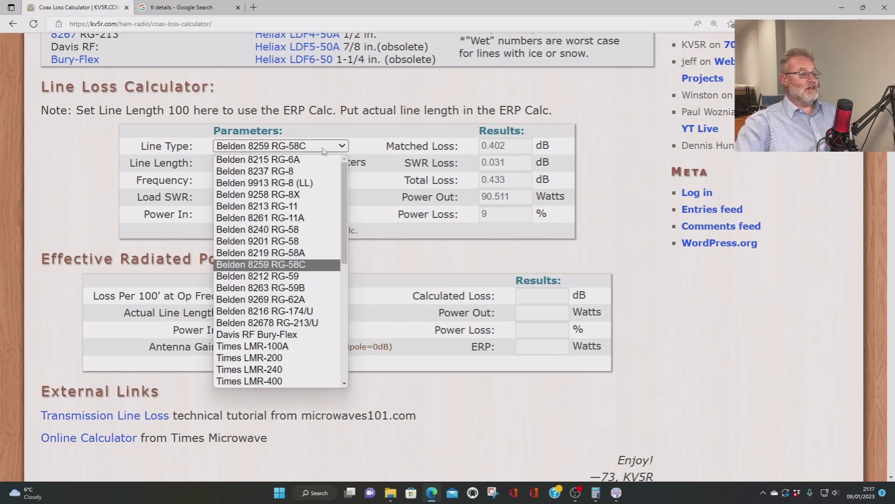
left_click(299, 195)
left_click(240, 231)
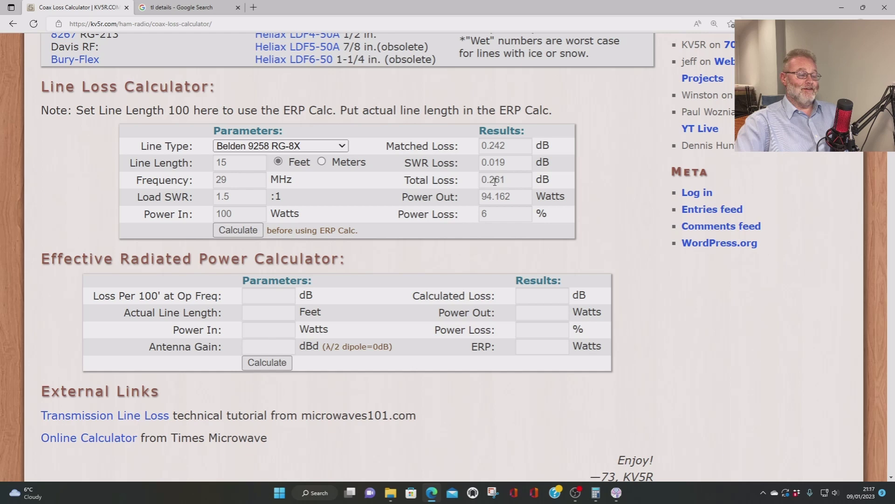
left_click(235, 164)
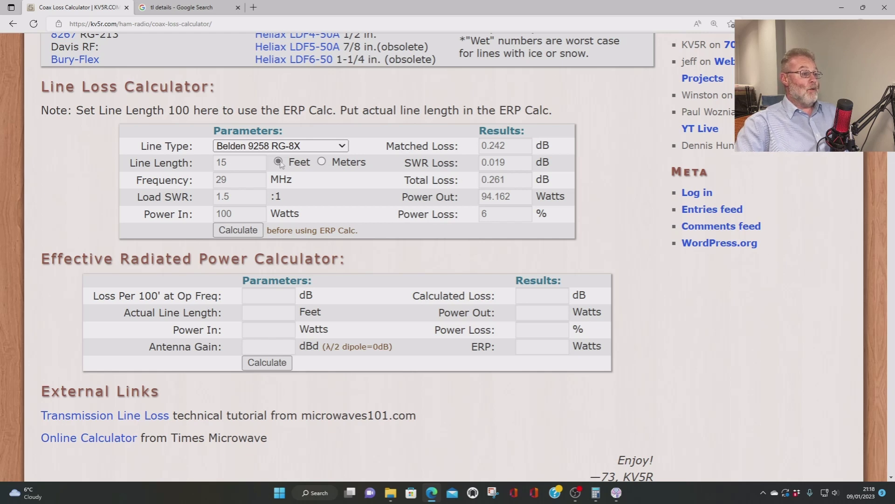
Change the line length to 100 ft and recalculate.
left_click_drag(233, 165, 213, 163)
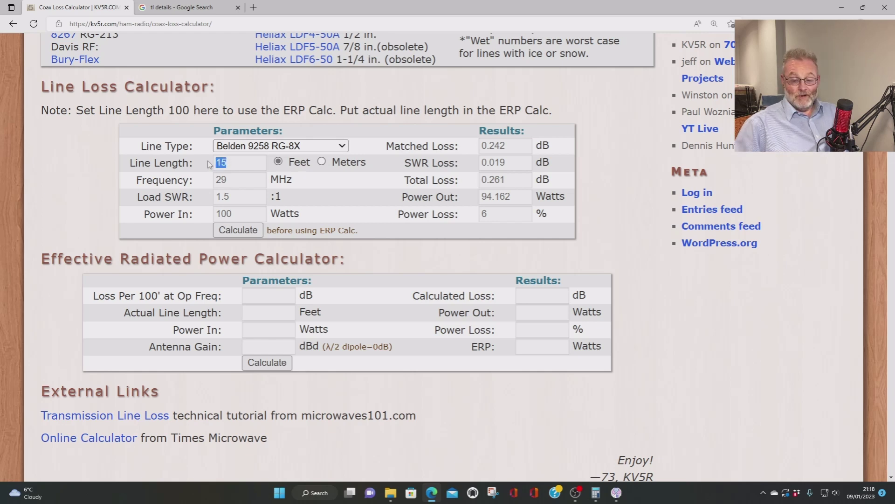
type("100")
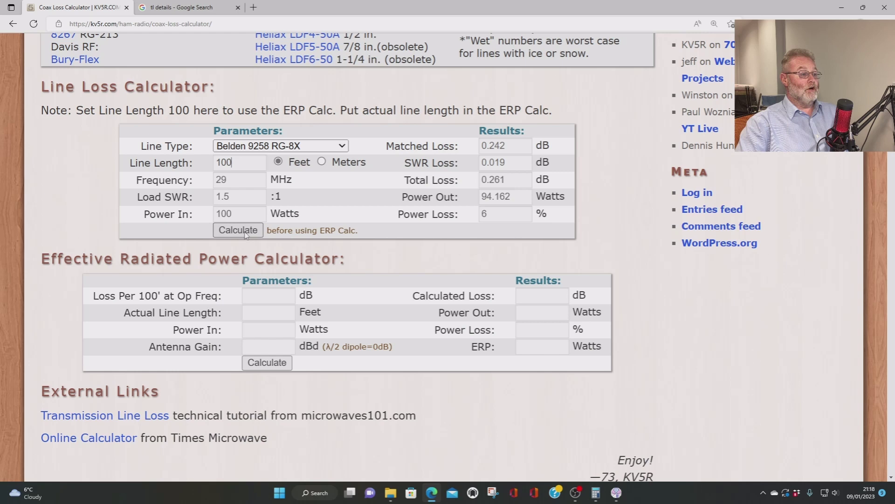
left_click(239, 235)
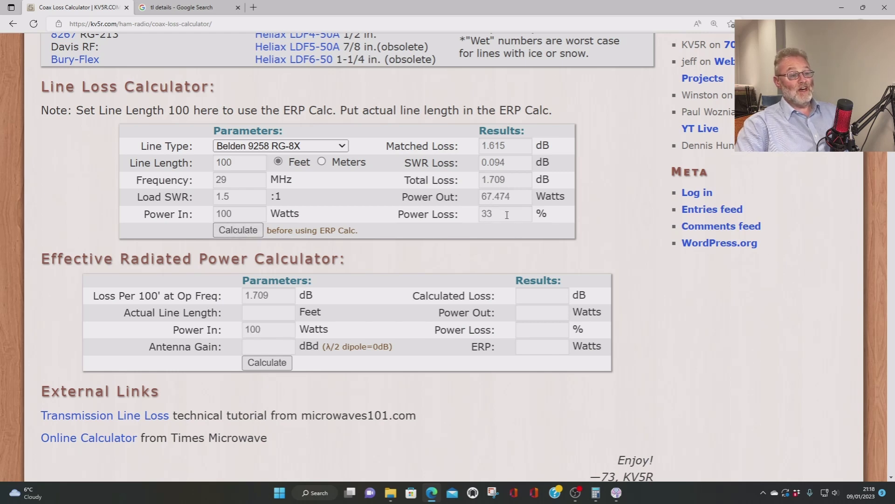
Recalculate with Belden 82678 RG-213/U, showing 1.156 dB total loss.
left_click(341, 145)
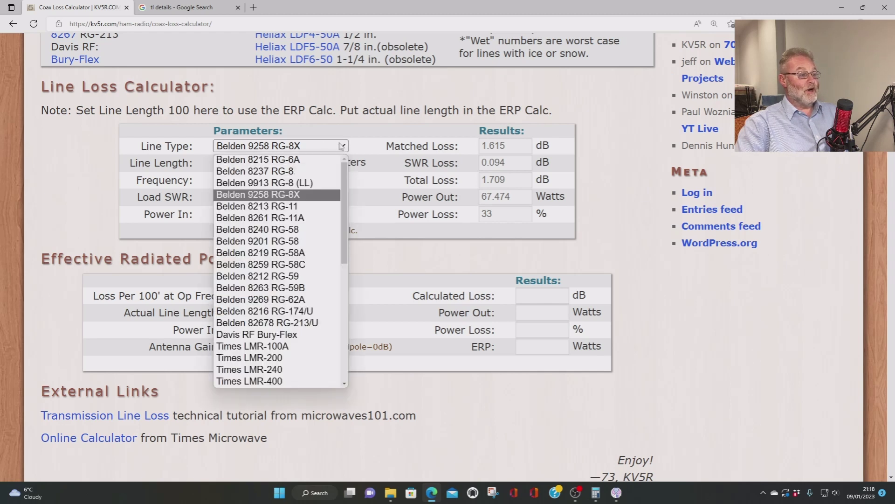
left_click(311, 322)
left_click(238, 231)
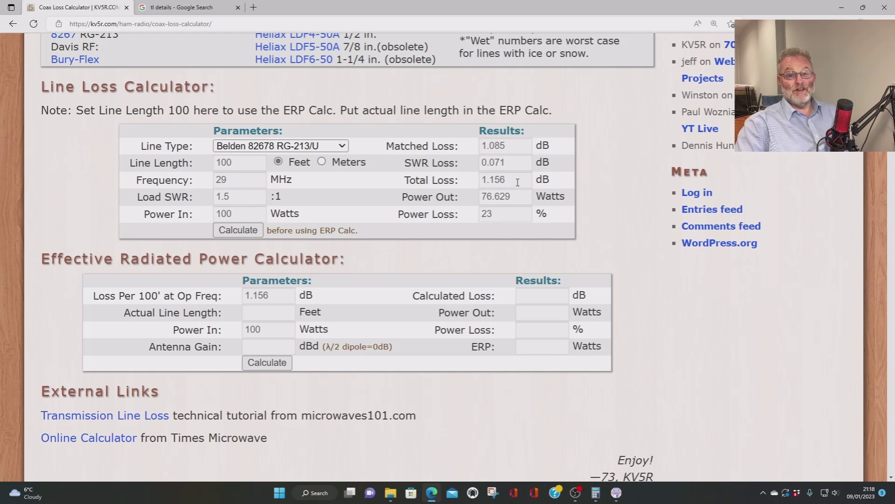
double_click(494, 180)
left_click(662, 257)
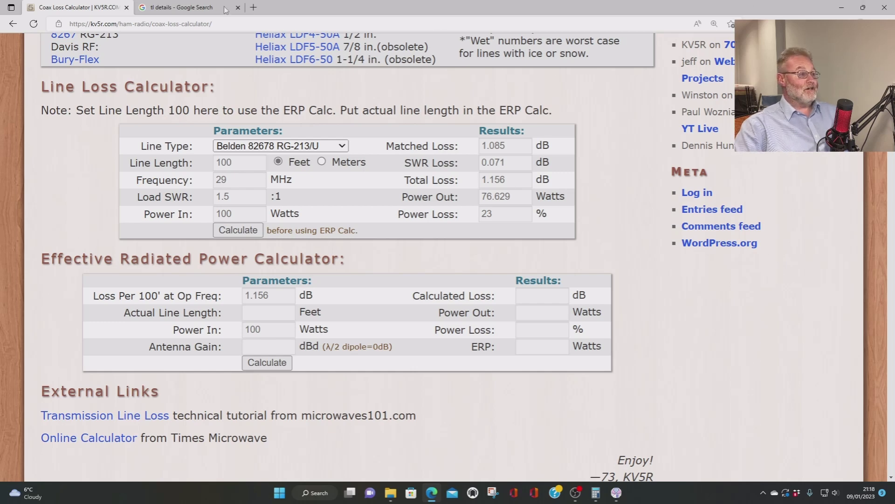
Look over the TLDetails - AC6LA Software page, then return and rerun the 'tl details' search.
left_click(178, 10)
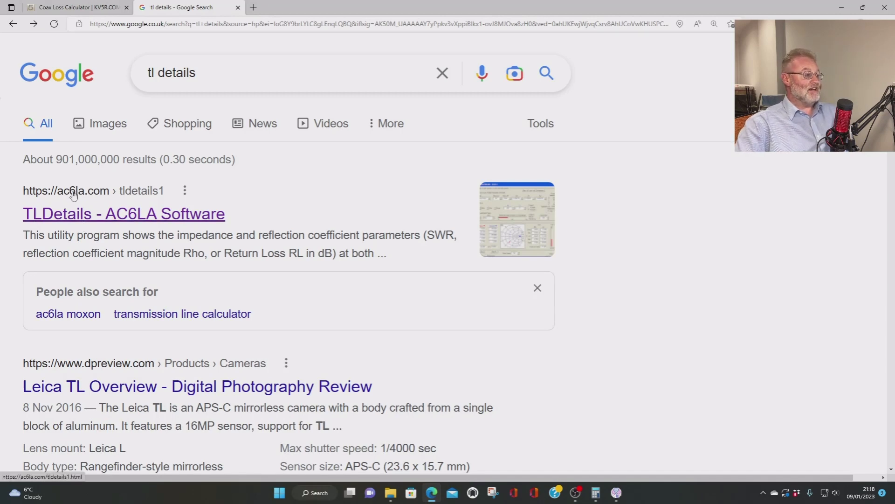
left_click(143, 214)
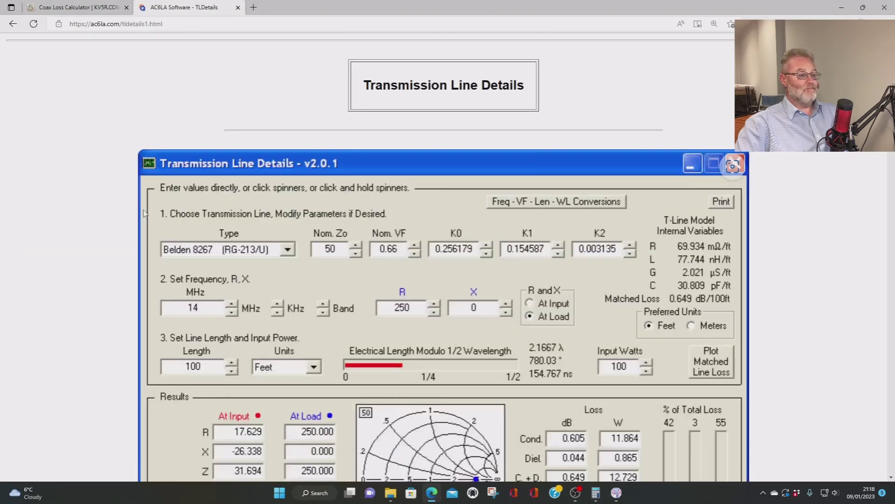
scroll(574, 268, "down", 3)
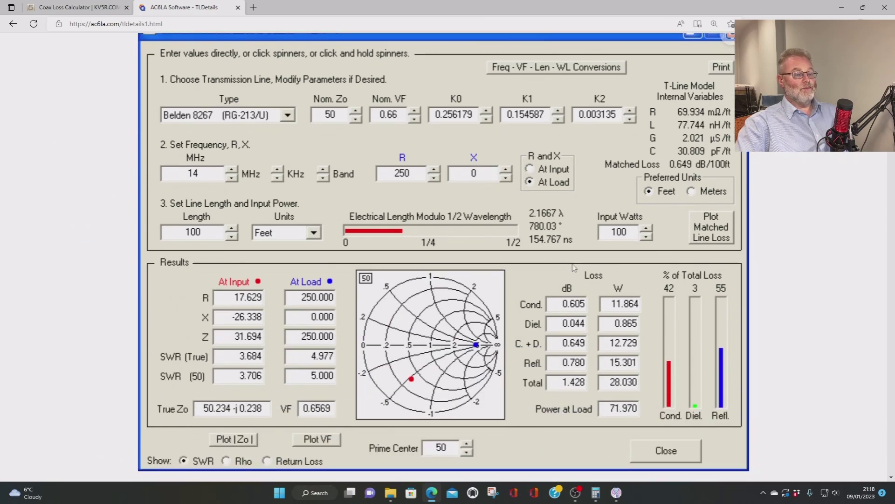
scroll(574, 268, "up", 3)
scroll(574, 268, "down", 3)
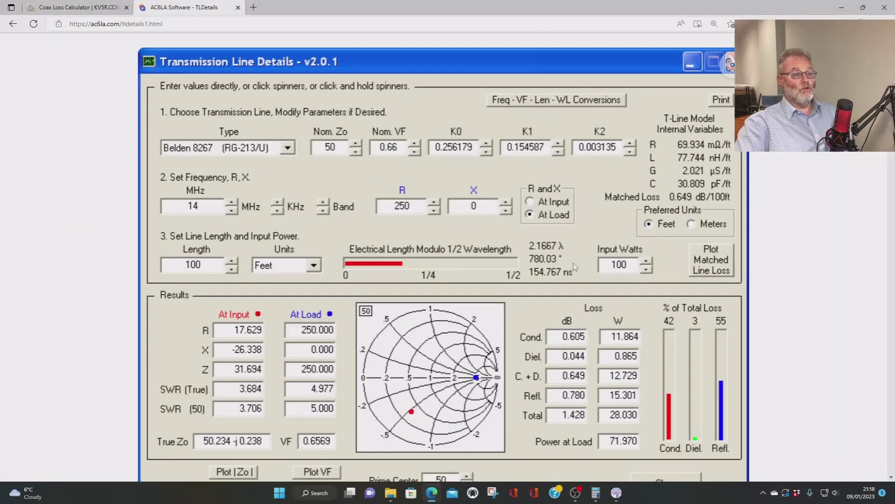
left_click(13, 24)
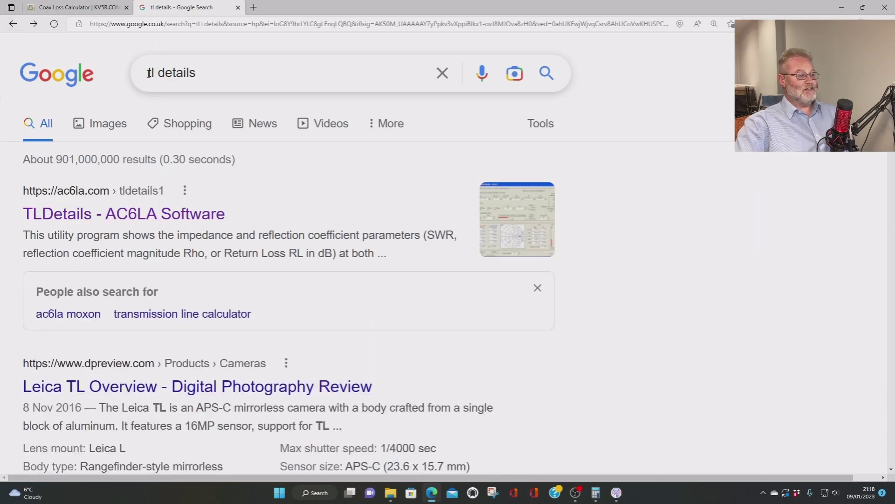
left_click(256, 78)
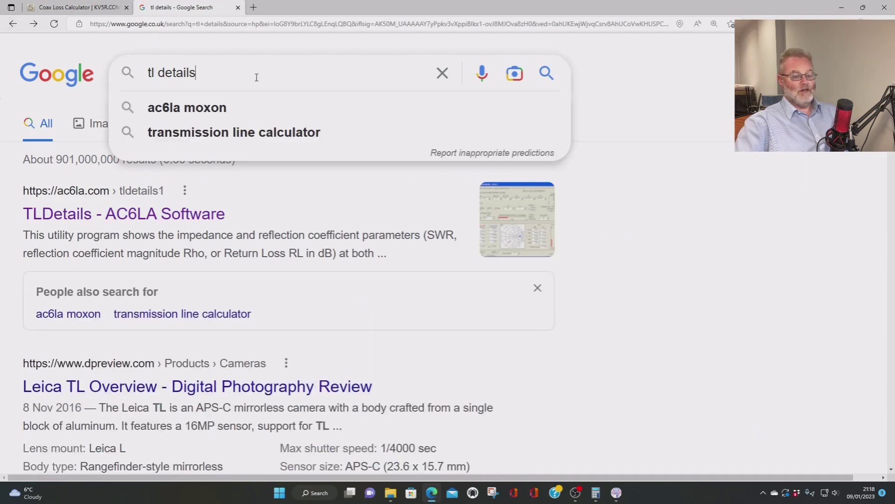
key("Return")
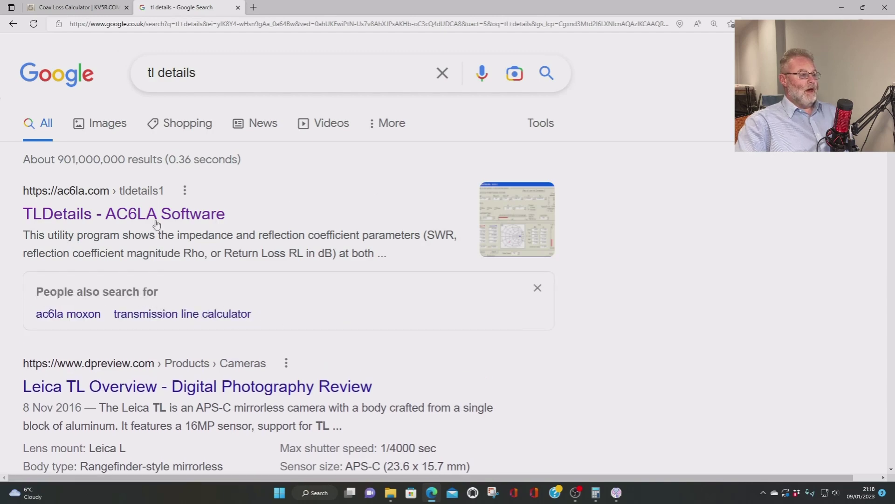
Open the TLDetails - AC6LA Software page and scroll to its TLDetails.zip Download section.
left_click(147, 214)
scroll(548, 278, "down", 3)
scroll(547, 278, "down", 15)
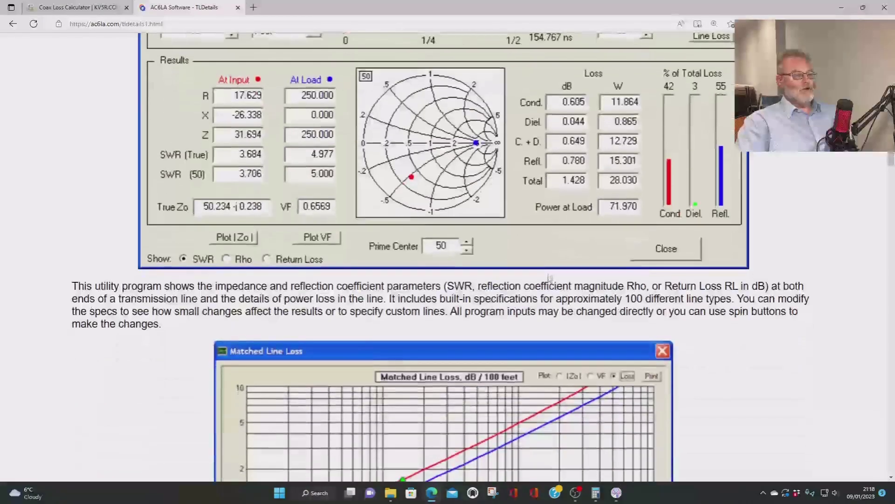
scroll(554, 275, "down", 4)
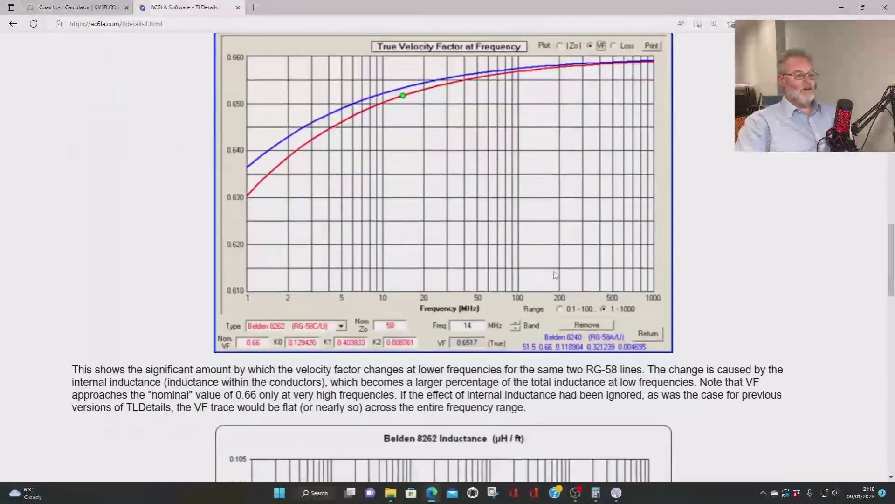
scroll(554, 275, "up", 15)
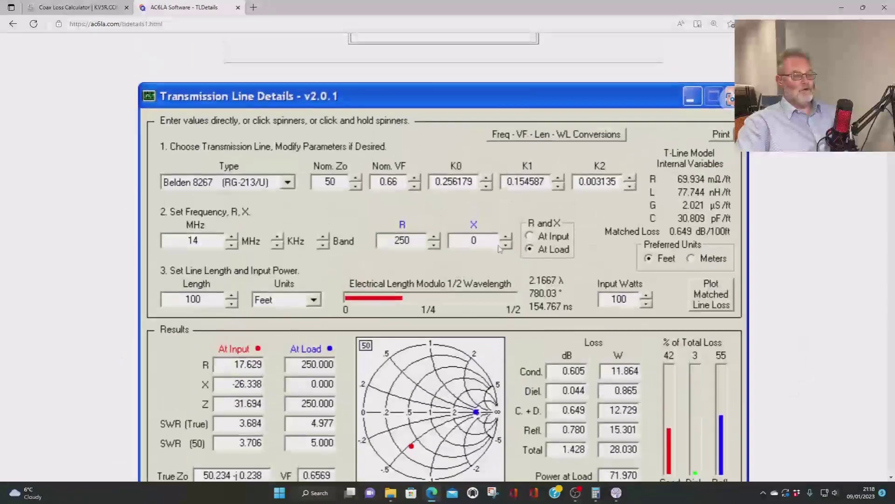
scroll(499, 273, "down", 12)
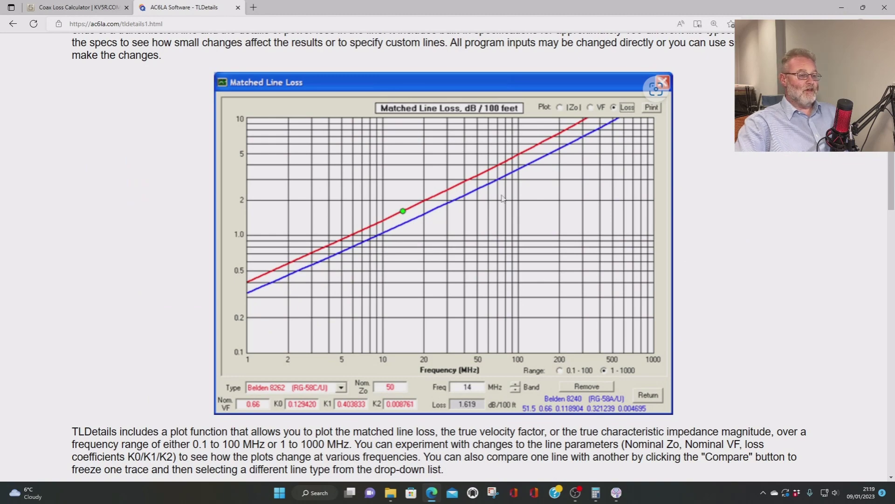
scroll(503, 198, "down", 10)
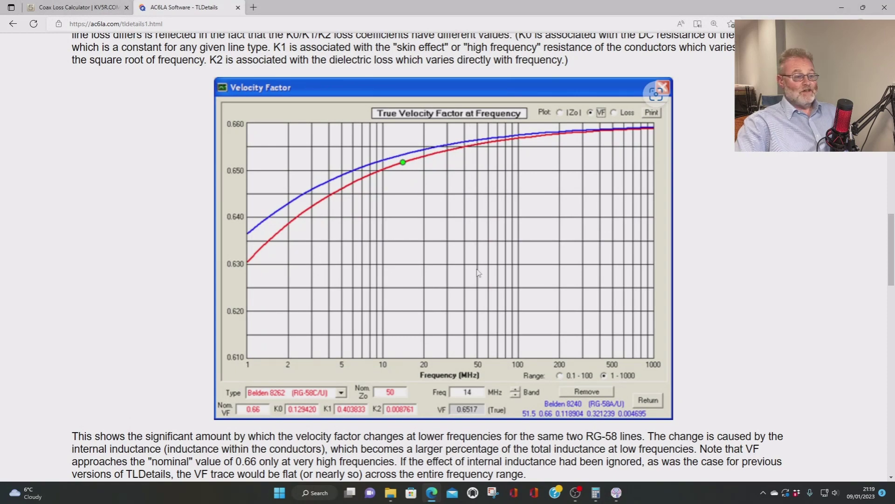
scroll(478, 273, "down", 9)
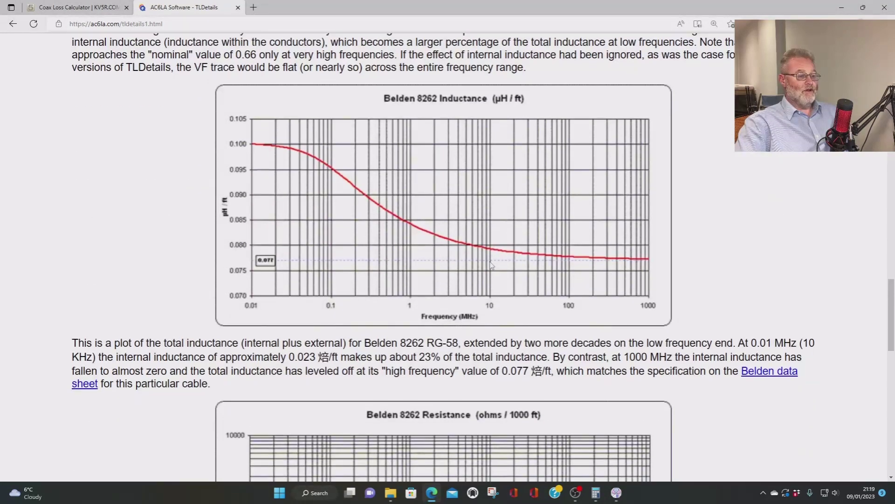
scroll(492, 266, "down", 3)
scroll(492, 266, "down", 10)
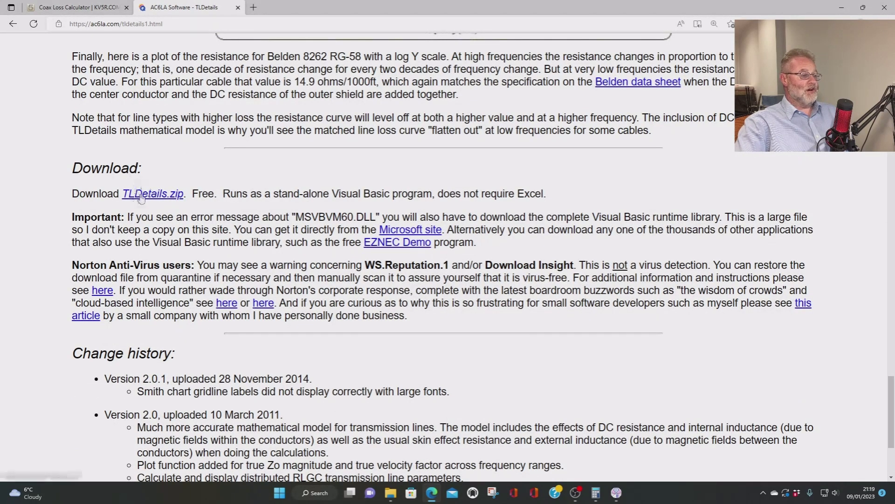
Download TLDetails.zip and run the TLDetails program directly from it.
left_click(141, 195)
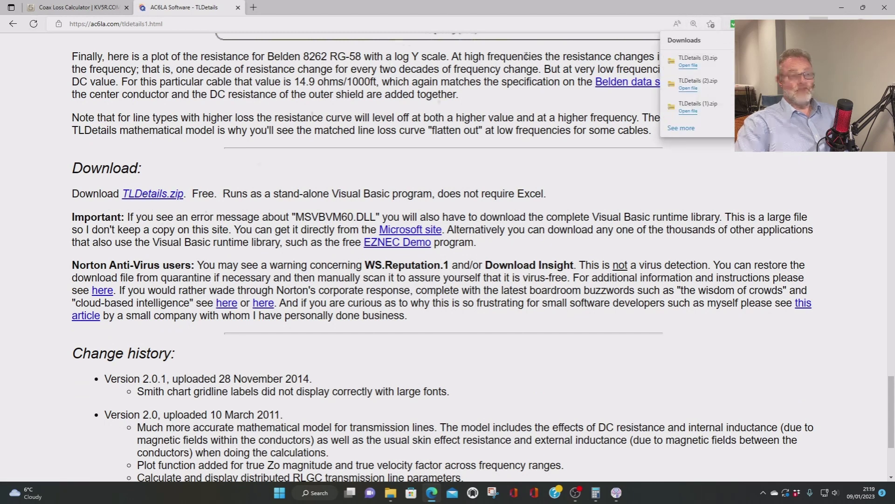
left_click(688, 66)
left_click(95, 98)
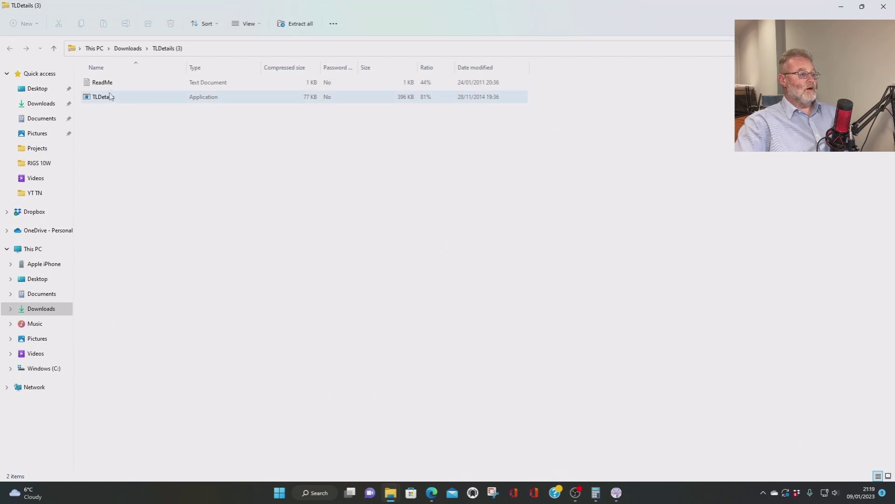
double_click(110, 97)
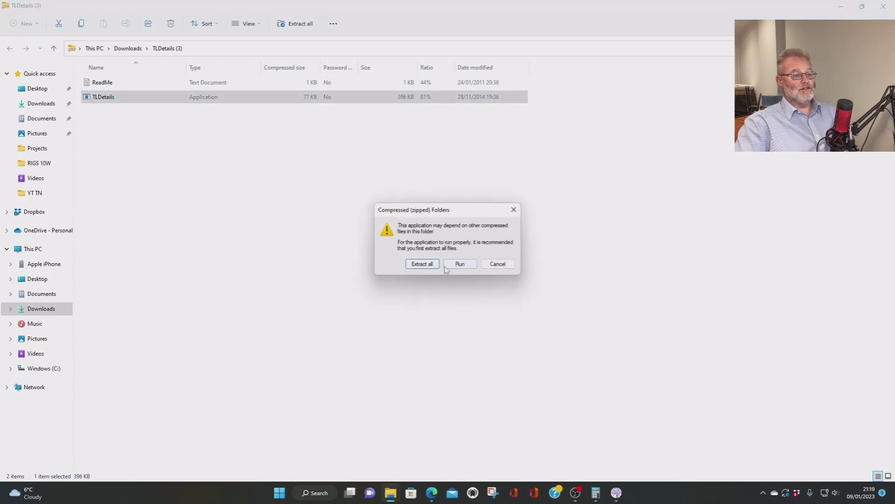
left_click(462, 263)
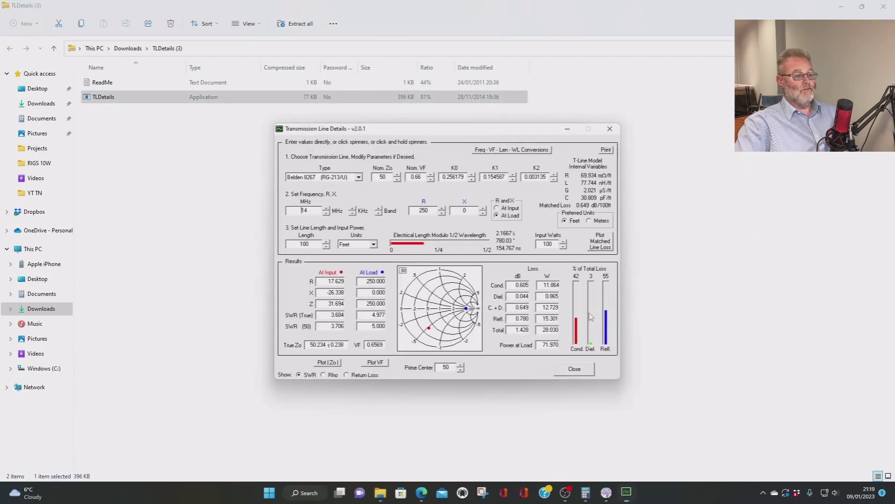
Minimize File Explorer, the browser and OBS to reveal the TLDetails window.
left_click(842, 7)
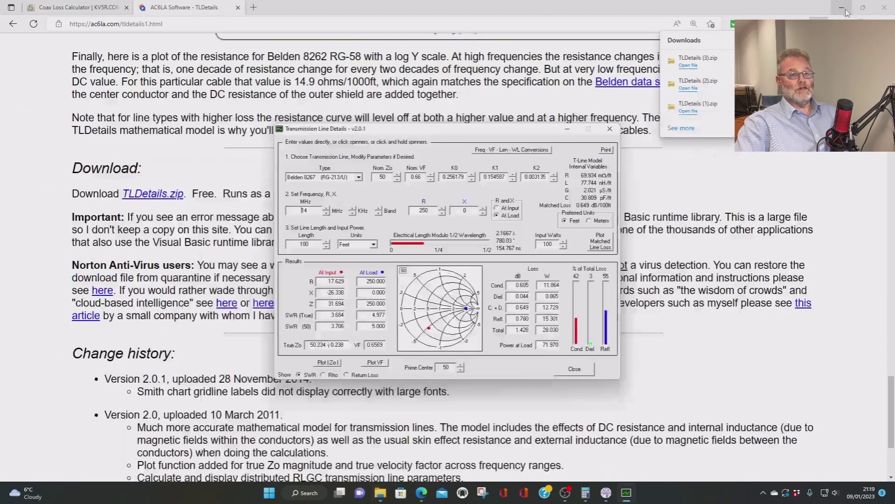
left_click(843, 8)
left_click(843, 8)
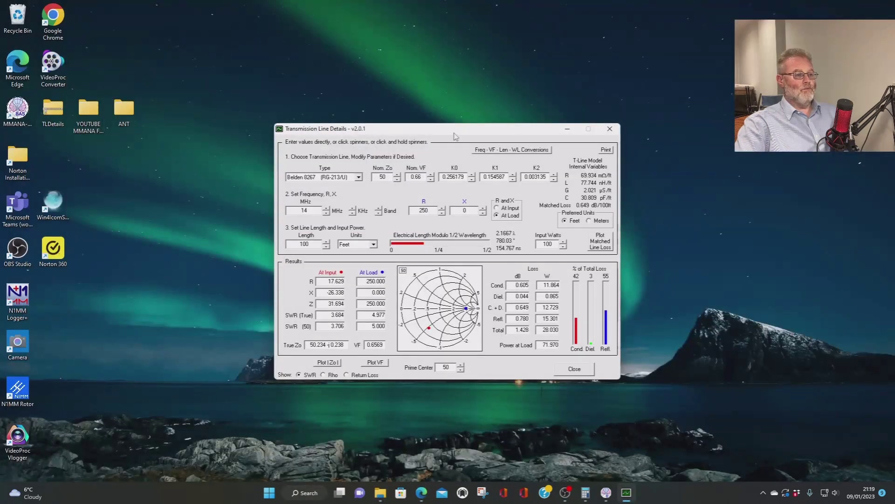
Keep Belden 8267 (RG-213/U) as the line type with nominal velocity factor 0.66.
mouse_move(455, 134)
left_mouse_down()
mouse_move(420, 137)
mouse_move(443, 139)
left_mouse_up()
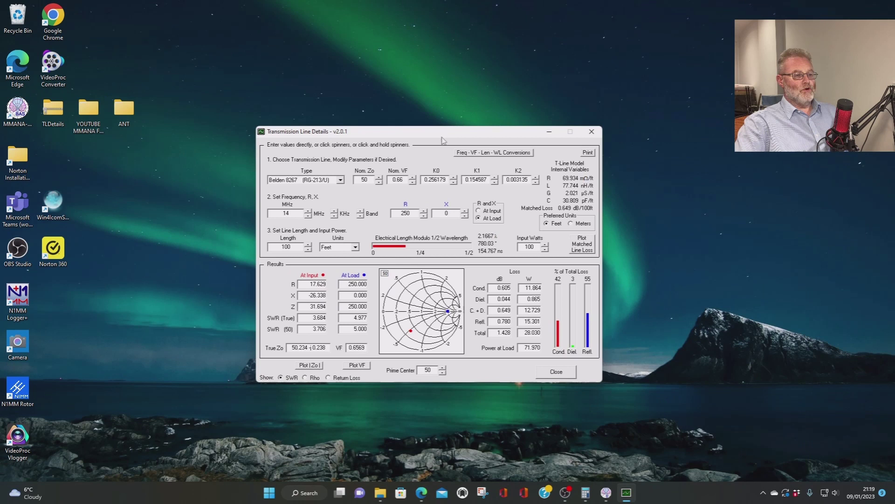
left_click(341, 180)
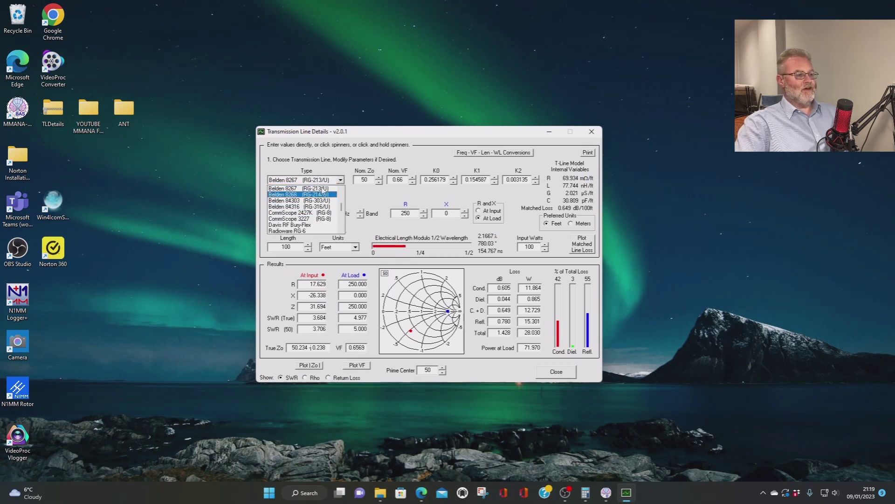
left_click(371, 197)
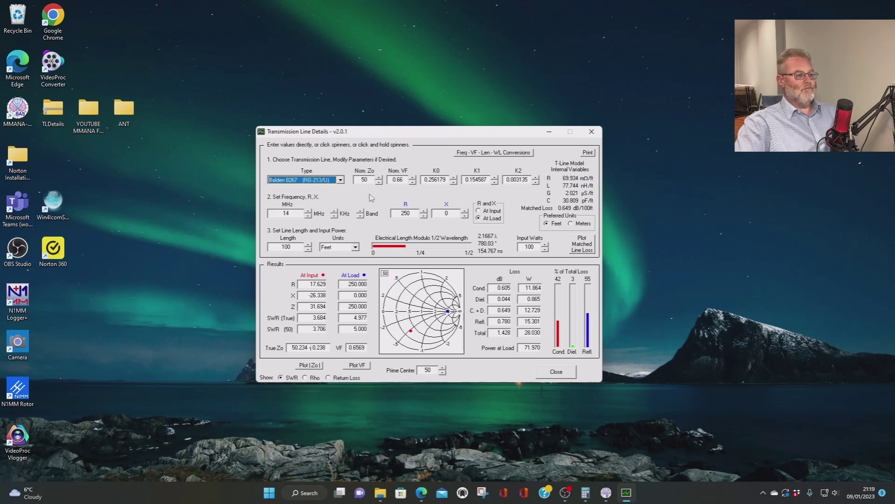
left_click(414, 182)
left_click(414, 178)
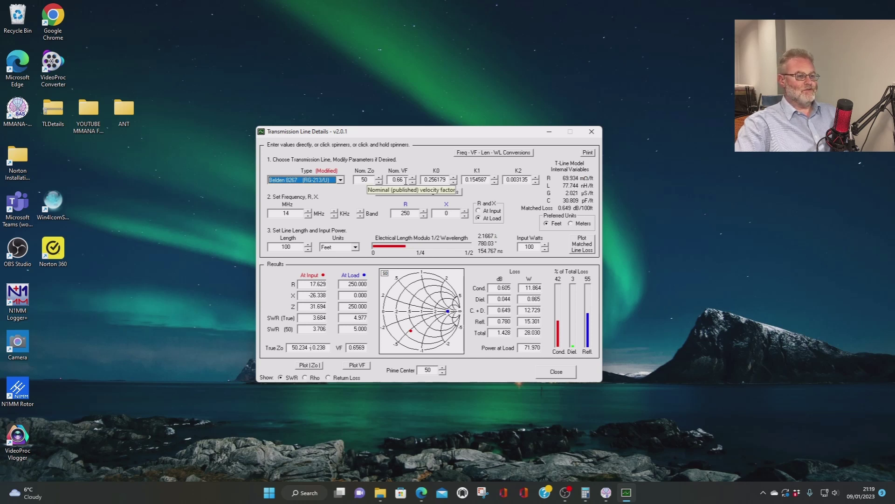
Set the frequency to 29 MHz and shorten the load resistance to 2 ohms.
double_click(295, 212)
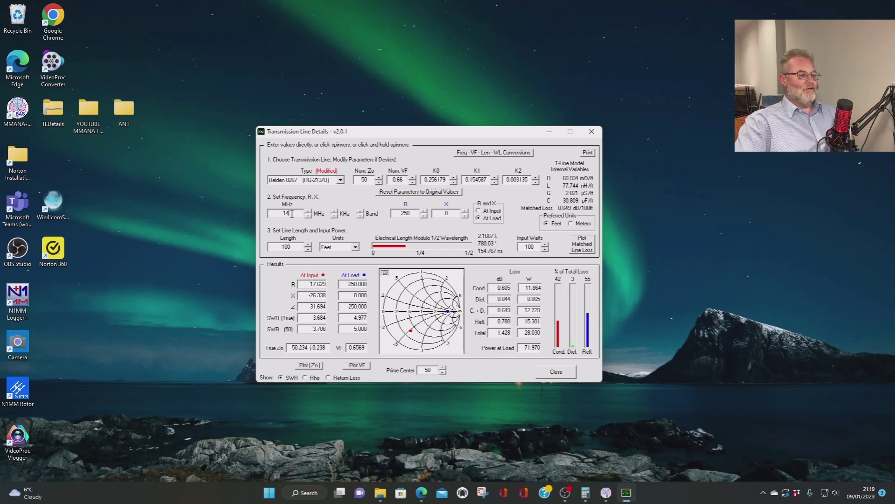
type("29")
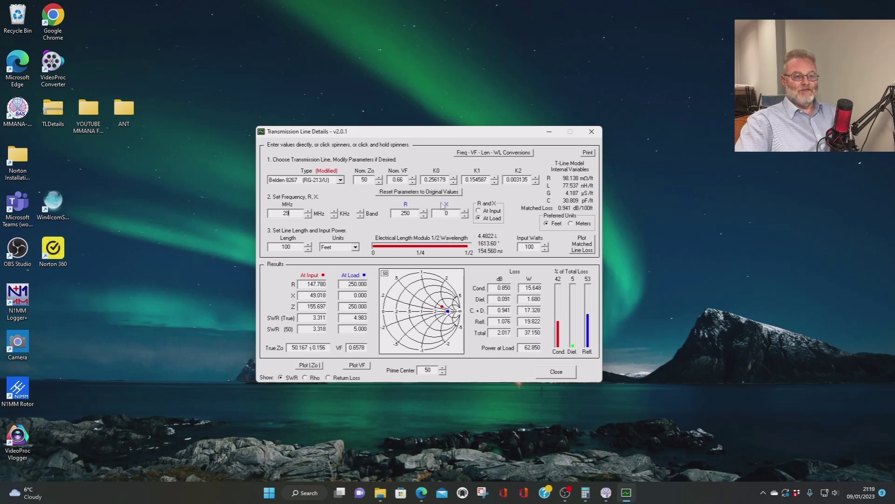
key("BackSpace")
key("BackSpace")
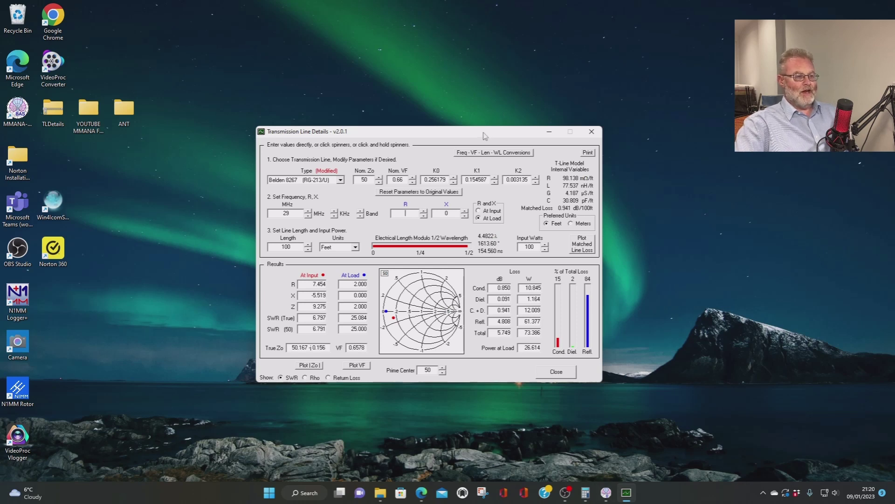
Place TLDetails on the left with the MMANA-GAL antenna results shown alongside.
left_click_drag(485, 133, 289, 113)
left_click(606, 493)
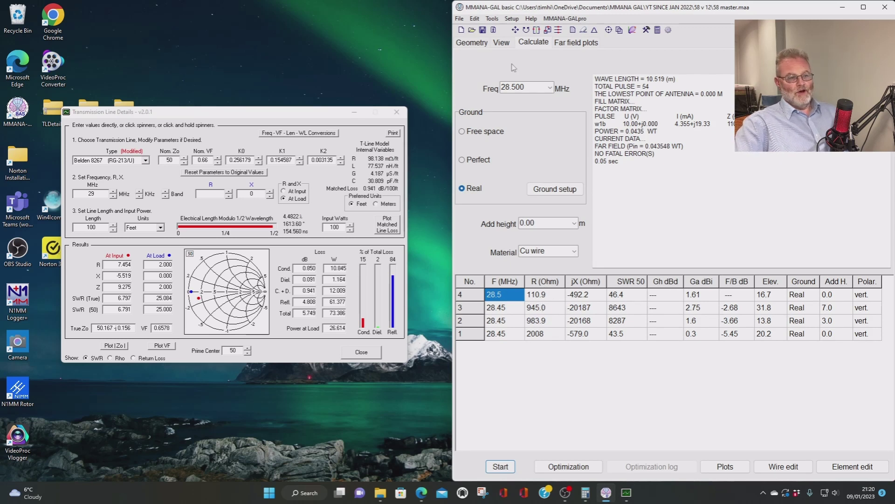
left_click(103, 193)
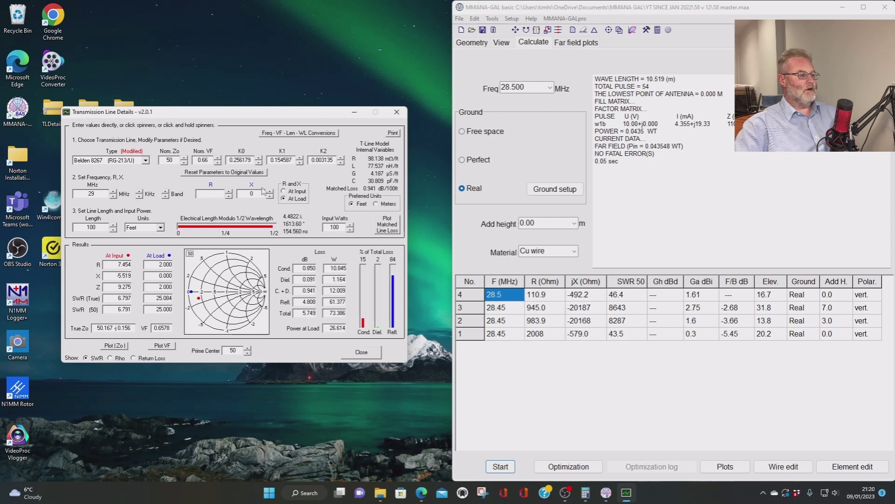
Enter 28.5 MHz, load resistance 110.9 and load reactance -492.2 ohms.
type("110")
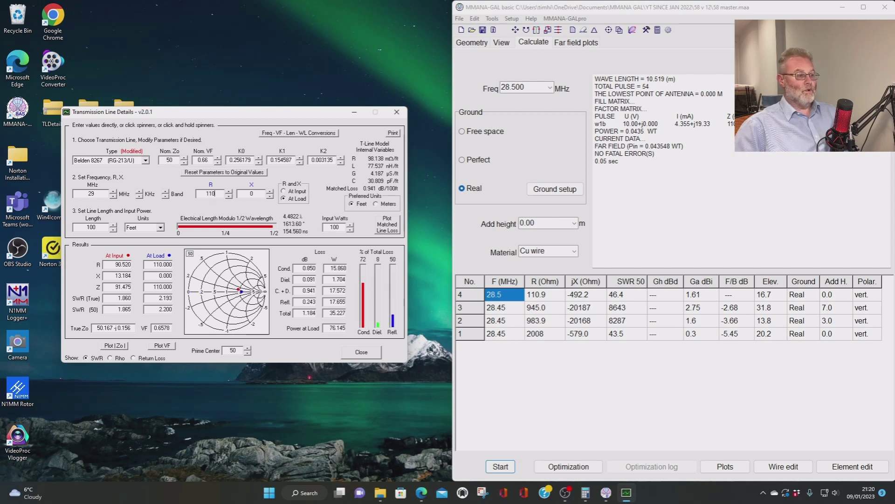
double_click(97, 193)
type("28.5")
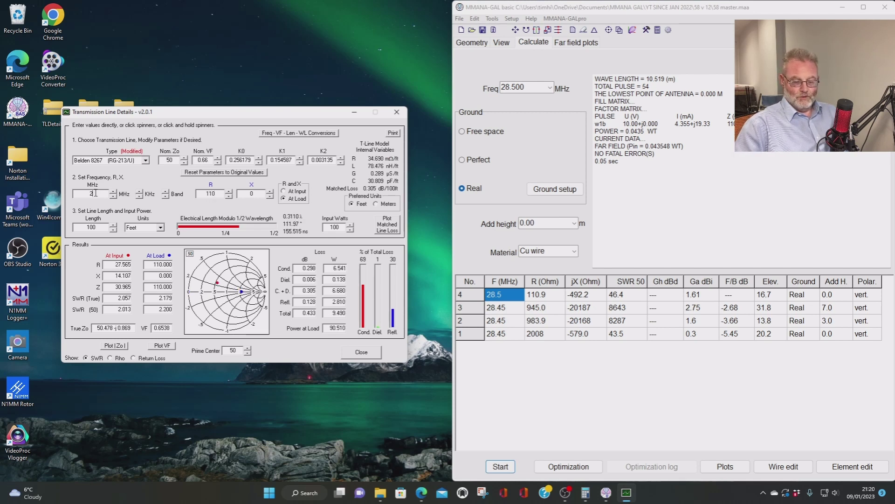
left_click(220, 195)
key("BackSpace")
key("BackSpace")
key("BackSpace")
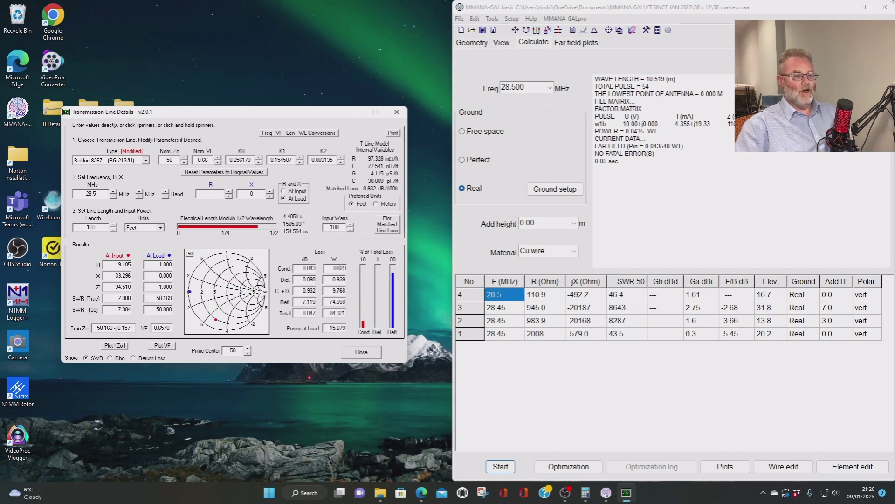
type("110.9")
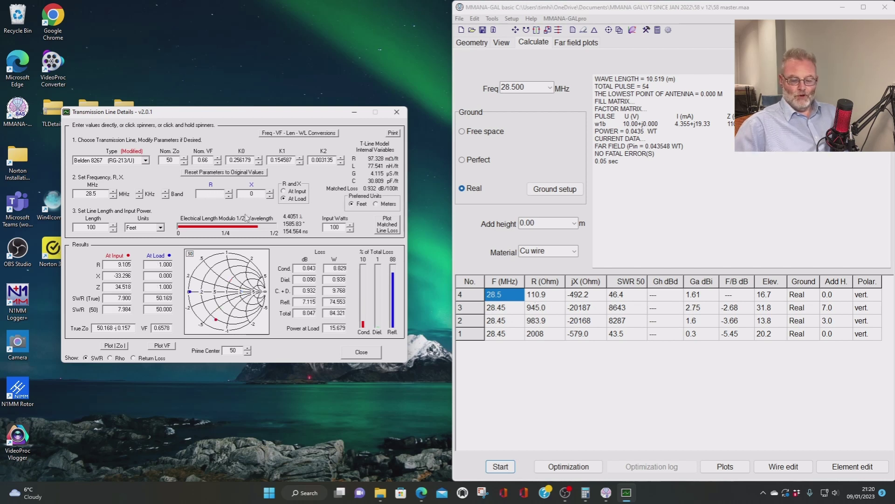
left_click(244, 195)
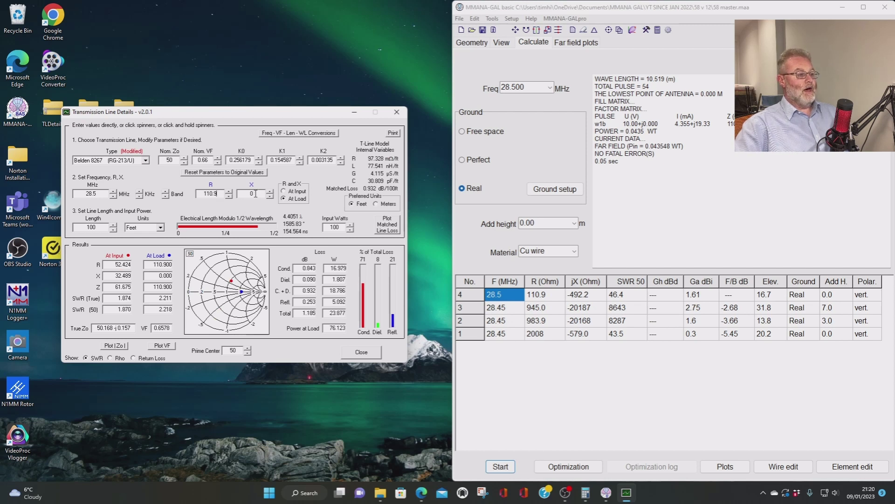
key("BackSpace")
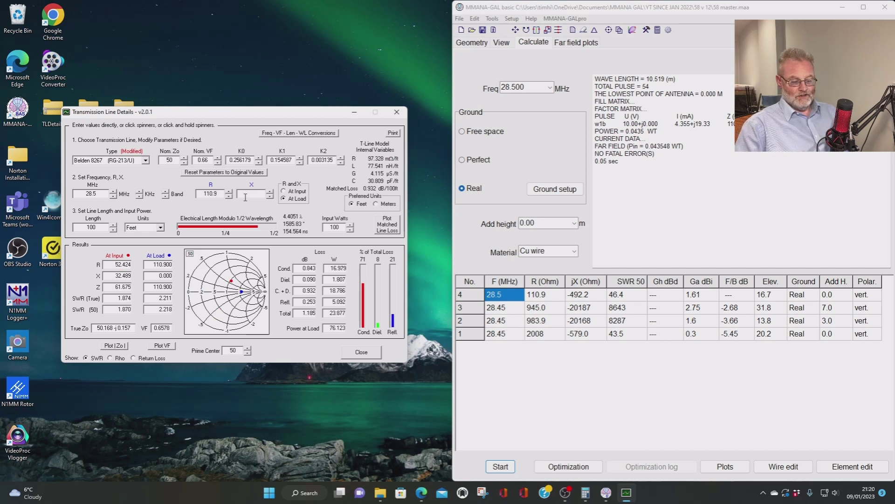
type("-492.2")
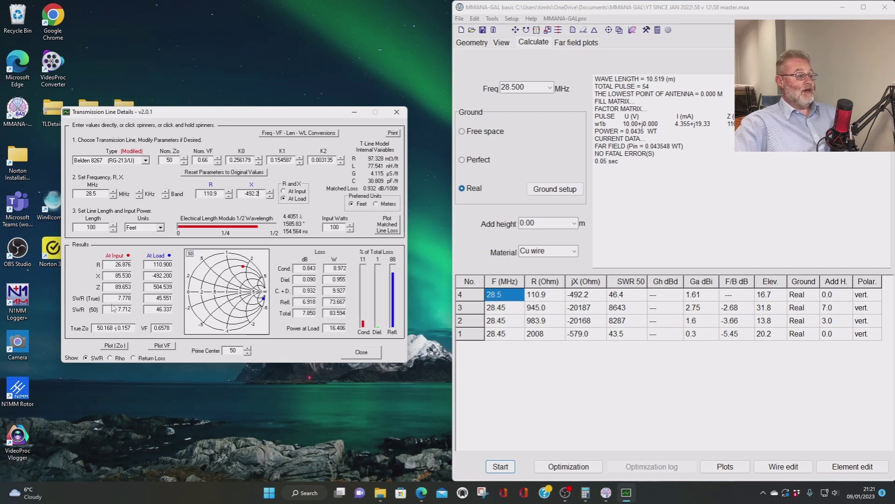
left_click_drag(118, 309, 132, 310)
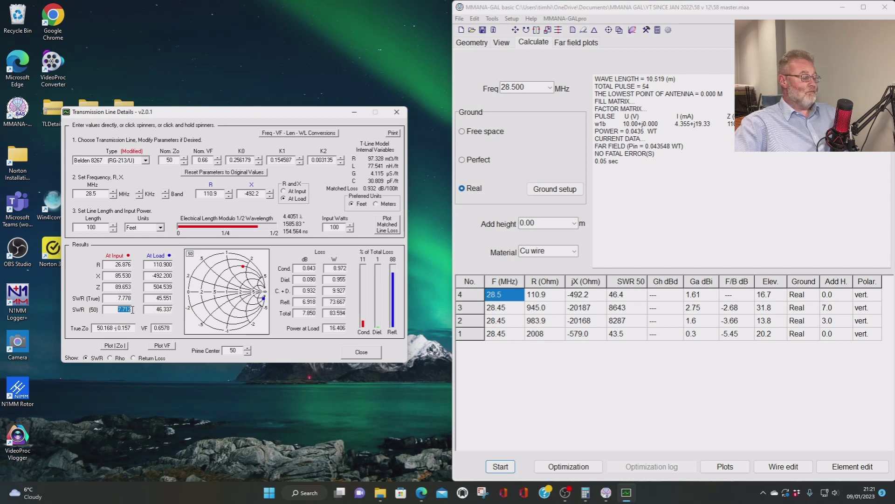
left_click_drag(115, 287, 132, 288)
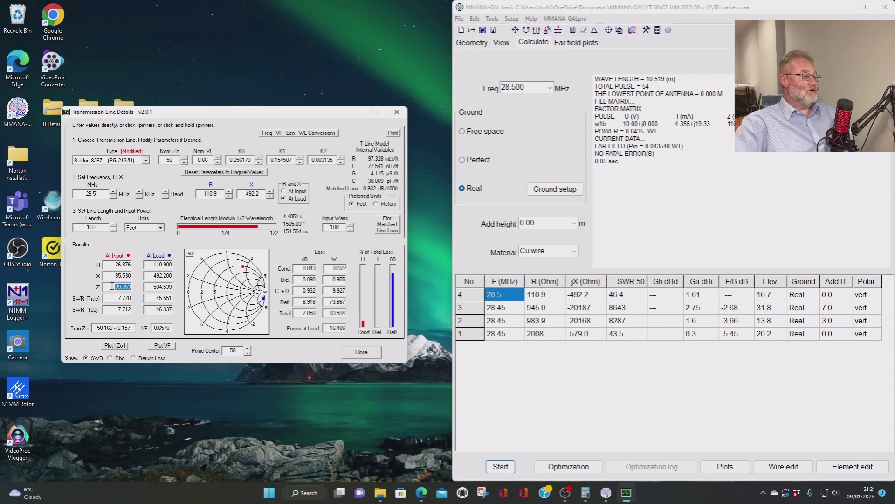
left_click(116, 288)
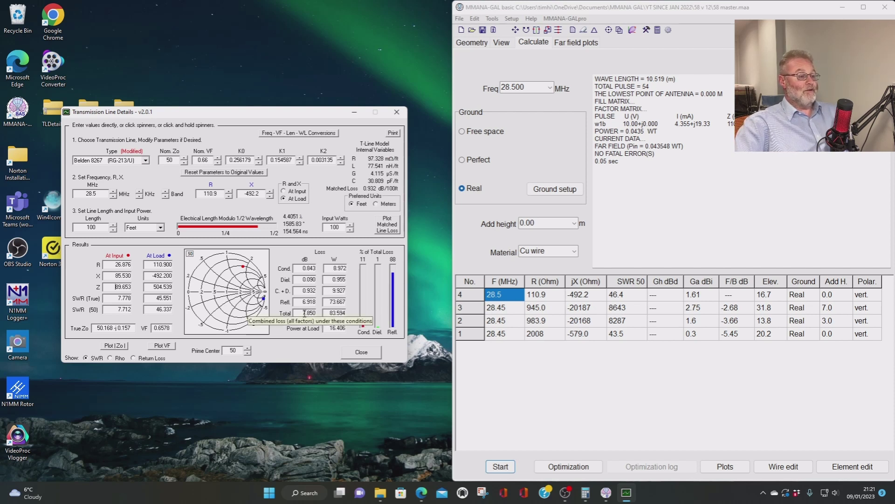
left_click_drag(304, 313, 312, 314)
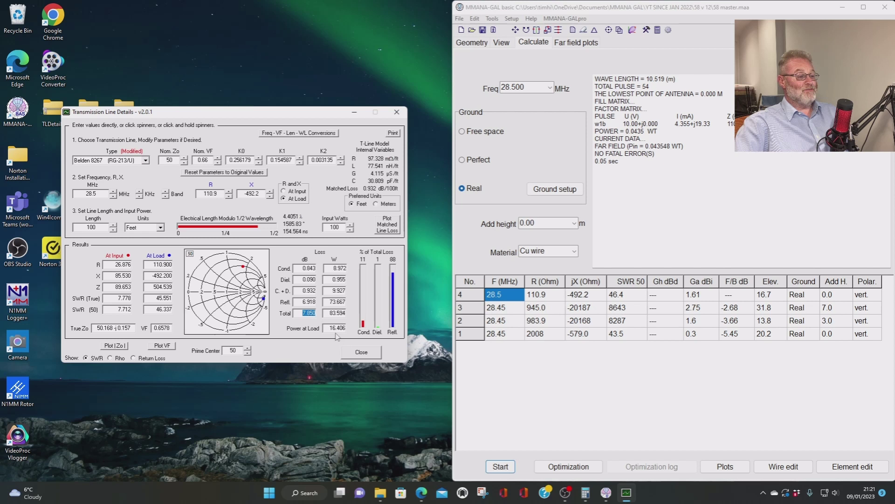
double_click(332, 227)
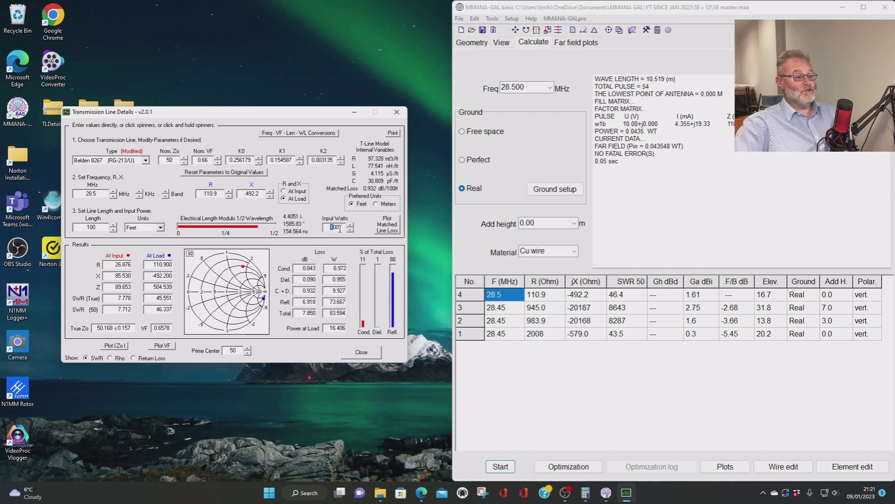
double_click(332, 328)
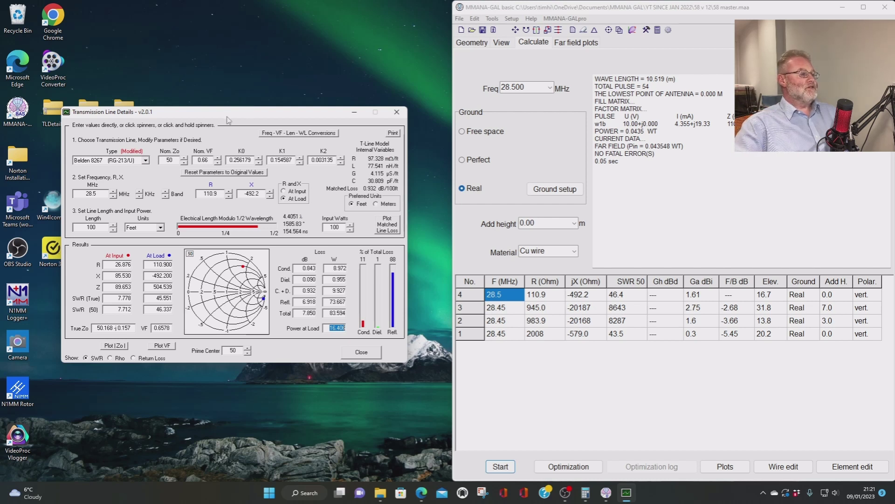
Change the coax length from 100 feet to 1 foot.
double_click(101, 227)
type("1")
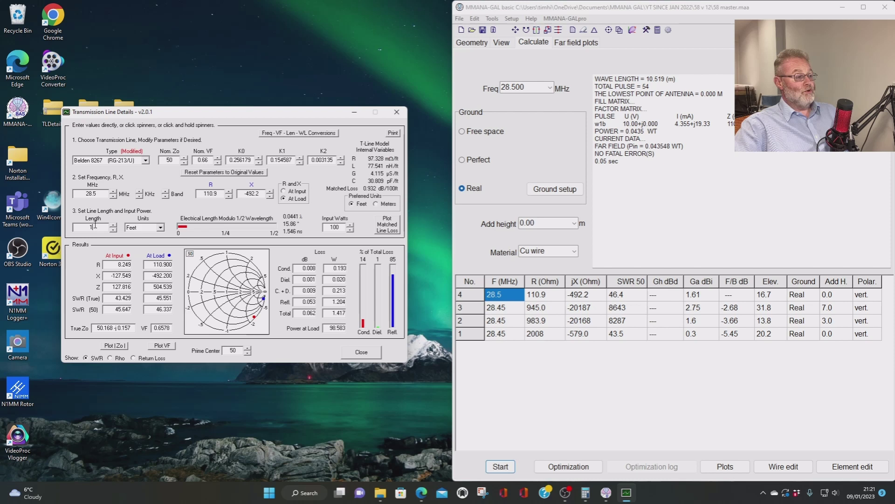
left_click_drag(94, 226, 87, 228)
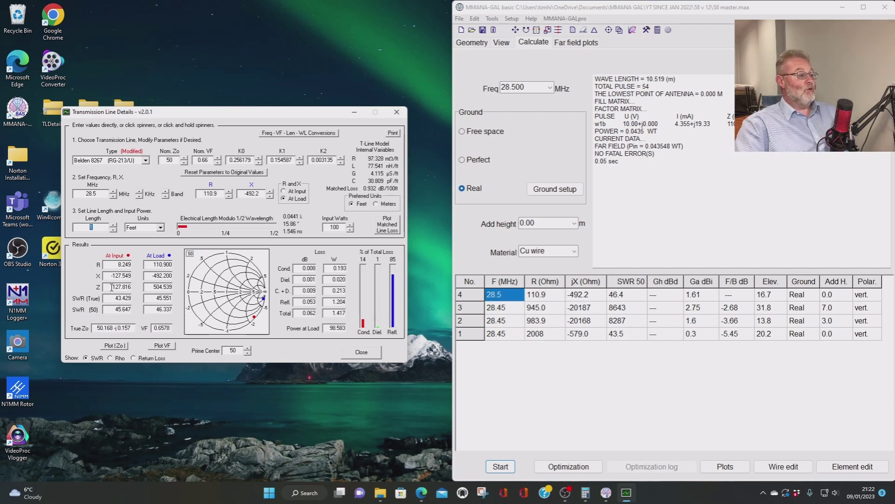
Highlight the 127.816 input impedance, the 0.062 dB total loss and the power at the load.
left_click_drag(113, 287, 131, 289)
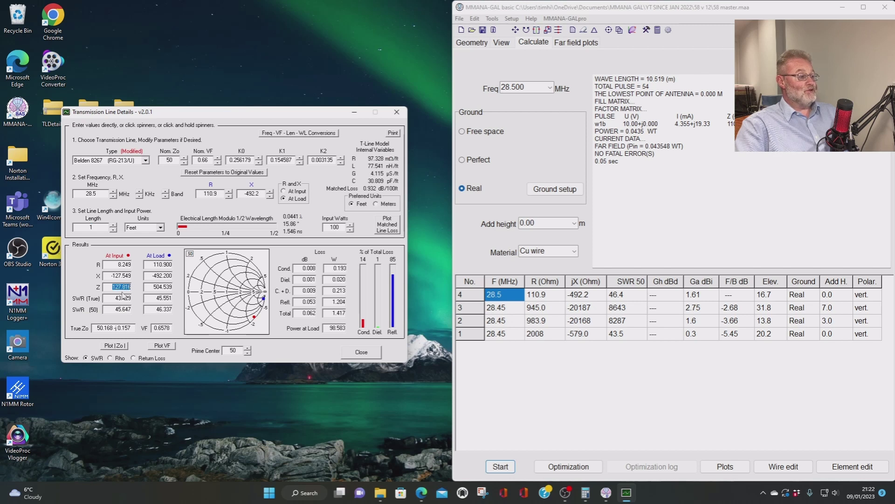
left_click(117, 287)
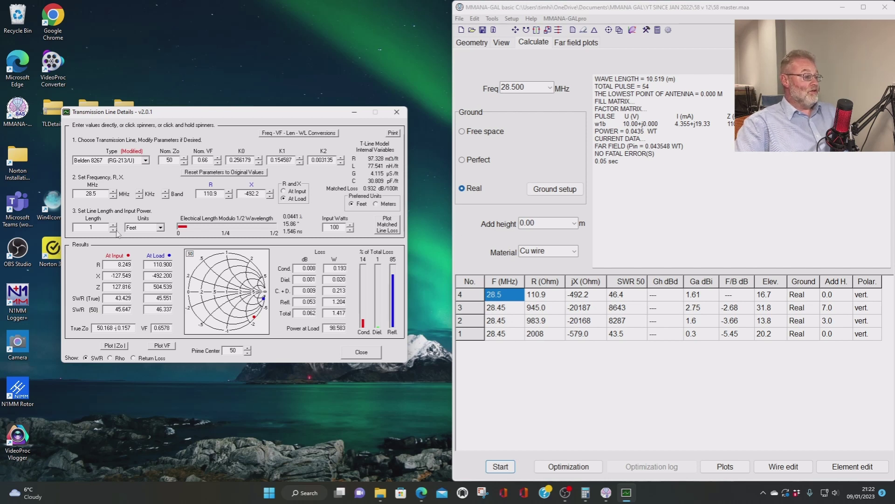
double_click(89, 227)
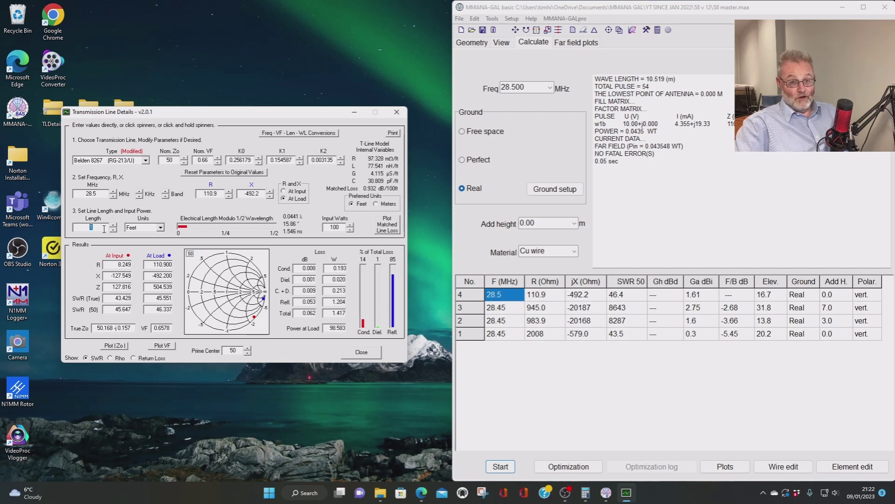
double_click(305, 313)
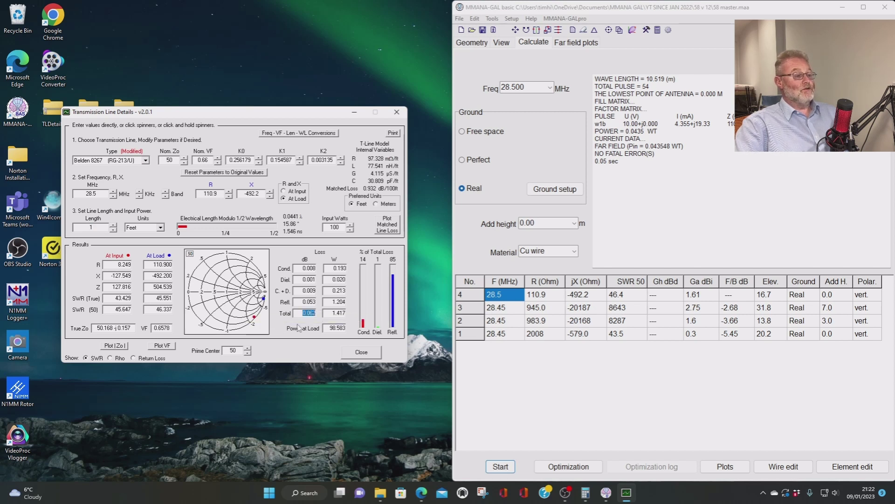
left_click_drag(330, 328, 346, 329)
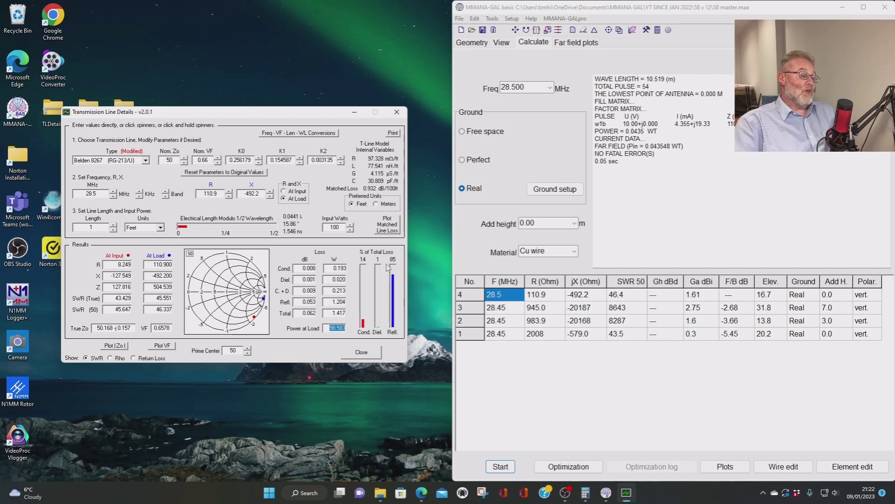
Select Wireman 551 Ladder Line as the transmission line type.
left_click(146, 160)
scroll(148, 191, "down", 5)
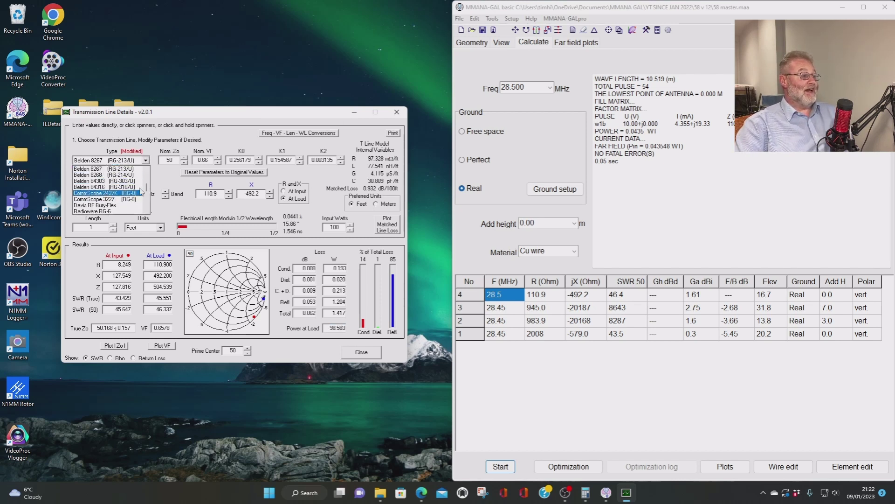
scroll(149, 200, "down", 4)
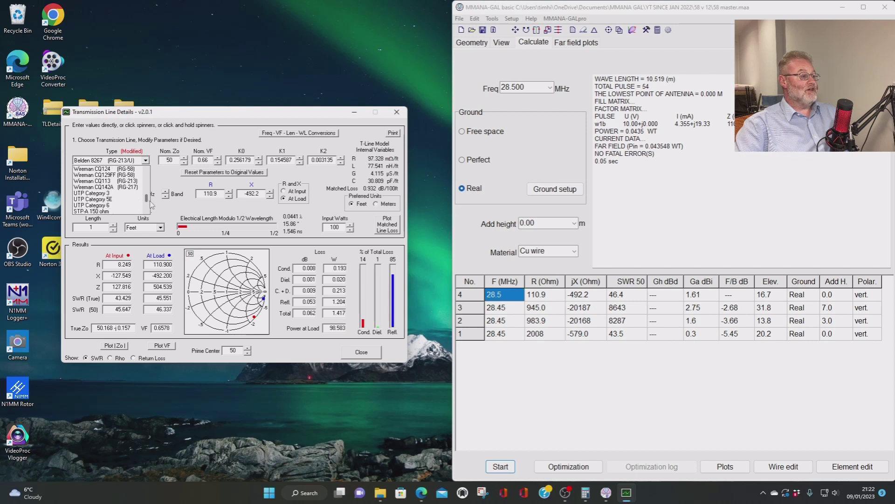
scroll(110, 189, "up", 2)
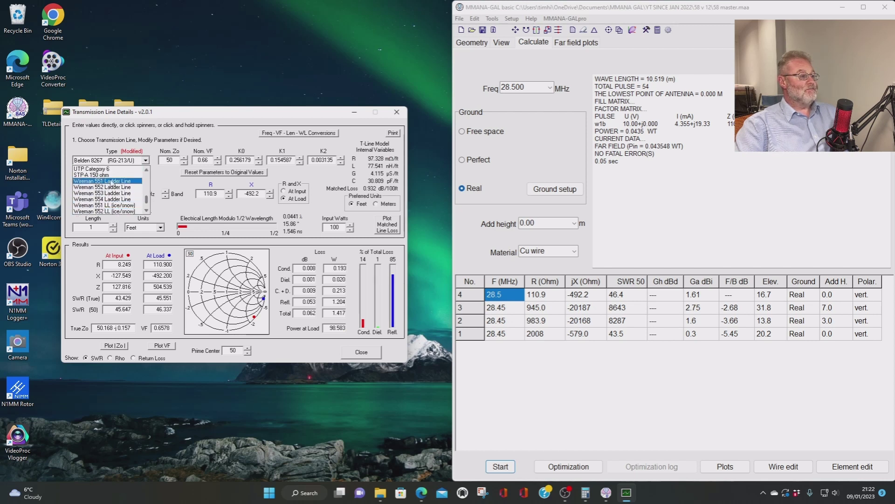
left_click(112, 182)
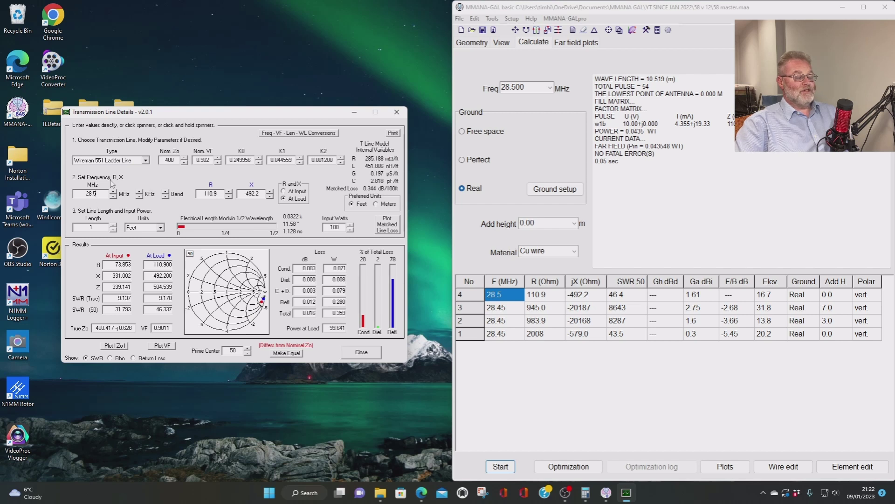
Lengthen the line to 100 feet and highlight the 1.417 dB total loss.
left_click(107, 227)
type("00")
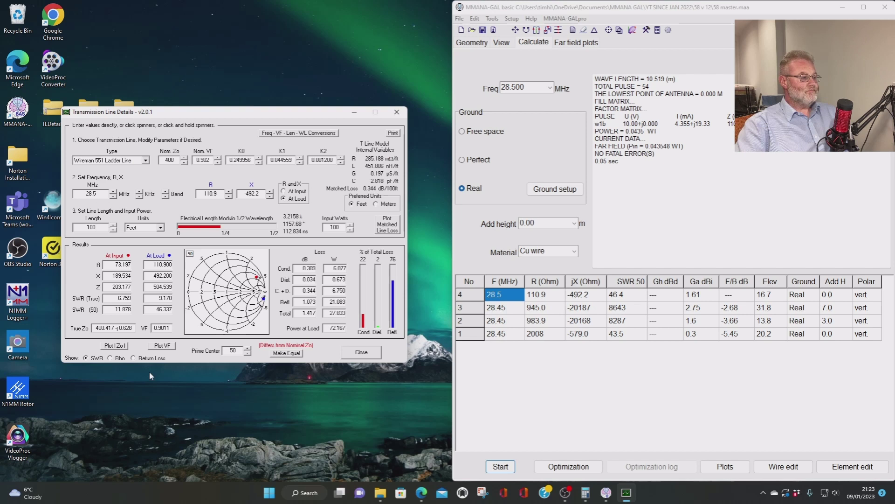
left_click_drag(302, 313, 317, 313)
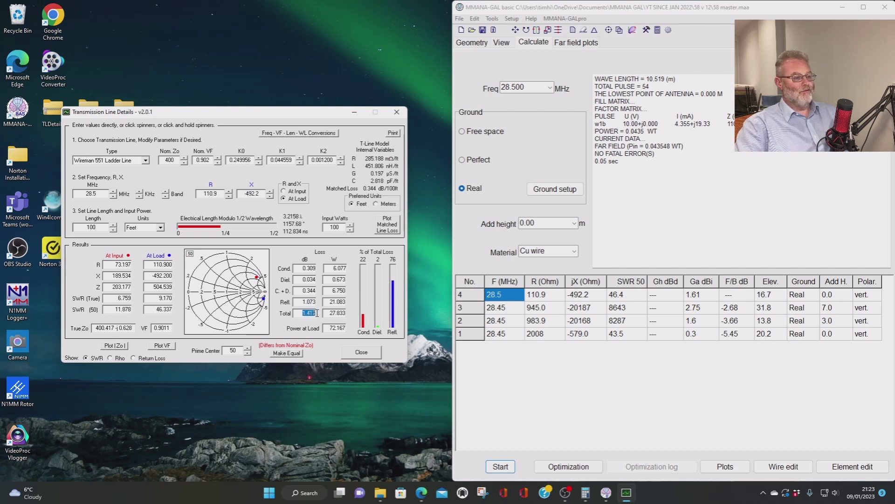